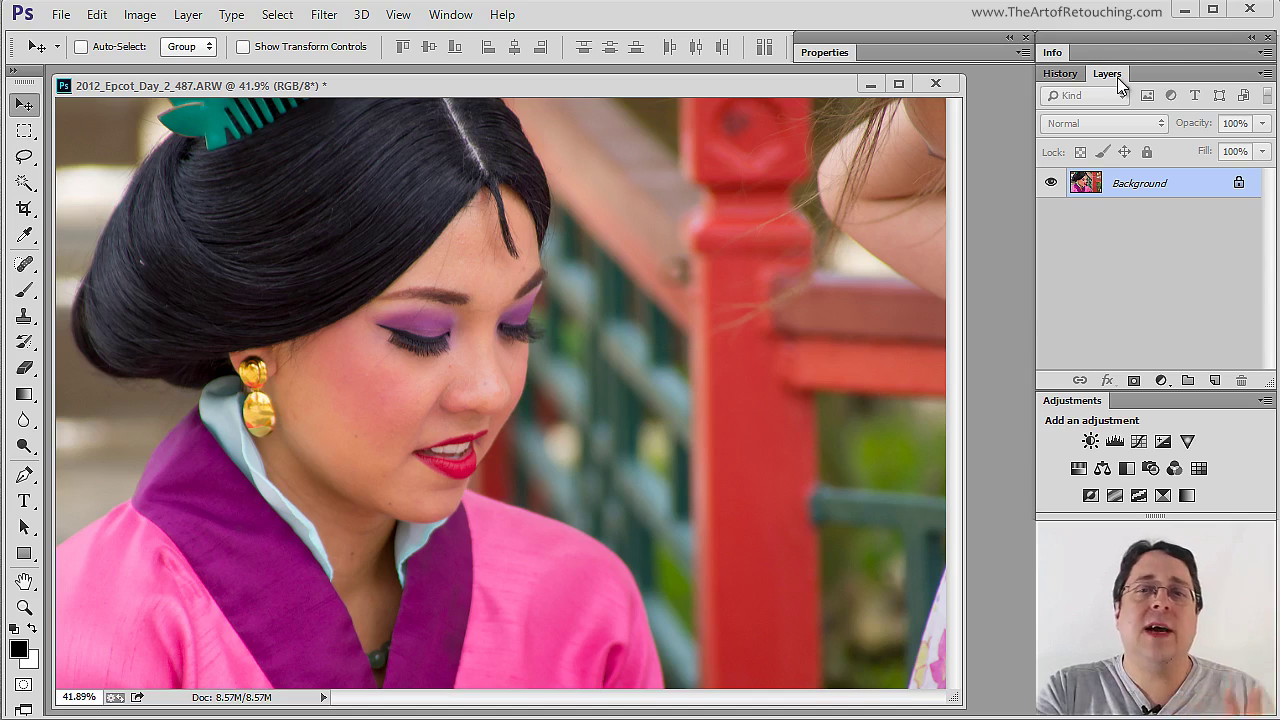
Paint a trial black brush stroke across the photo, then undo it
left_click(463, 18)
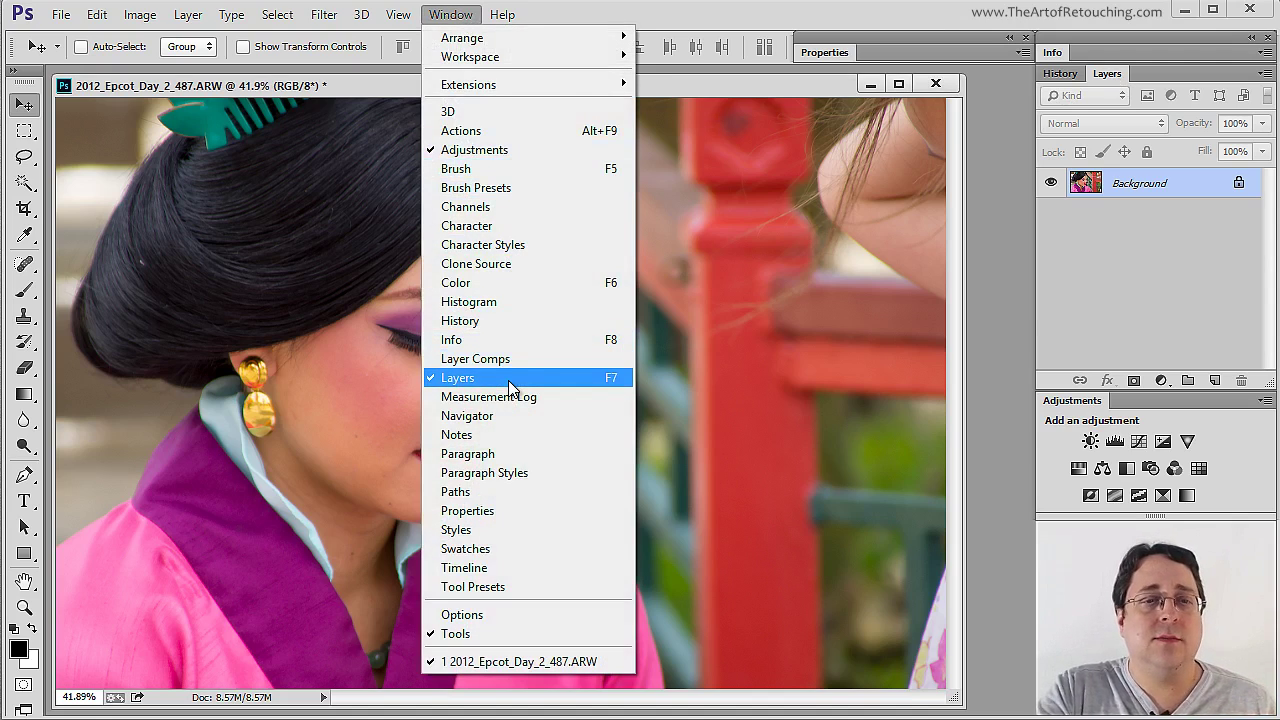
left_click(1168, 196)
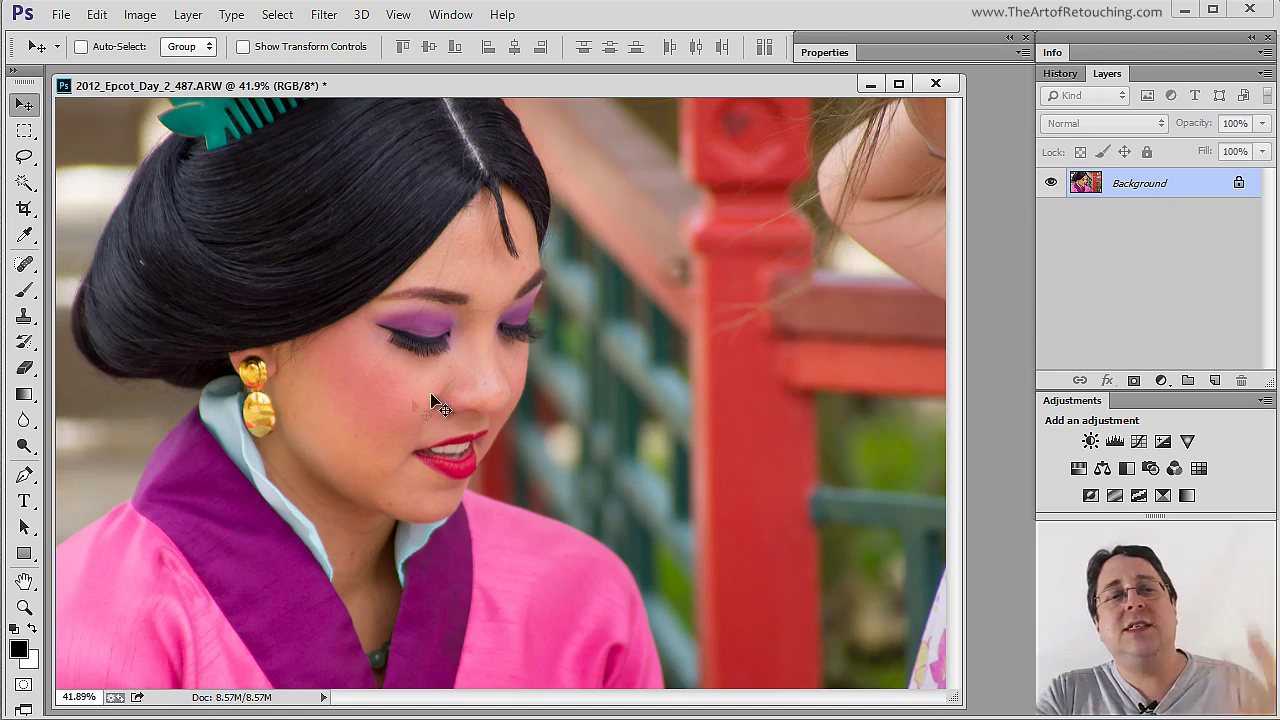
left_click(25, 291)
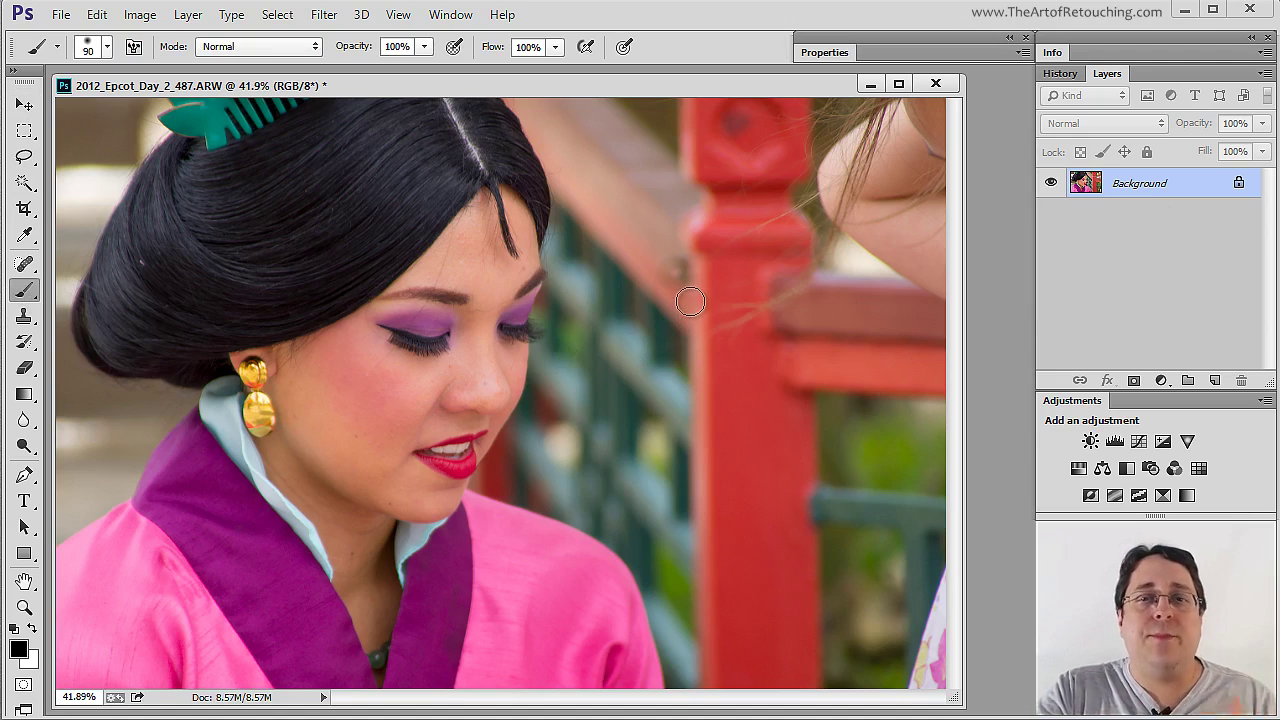
mouse_move(748, 233)
left_mouse_down()
mouse_move(623, 159)
mouse_move(557, 219)
mouse_move(741, 284)
mouse_move(759, 440)
mouse_move(369, 300)
mouse_move(542, 403)
mouse_move(460, 580)
left_mouse_up()
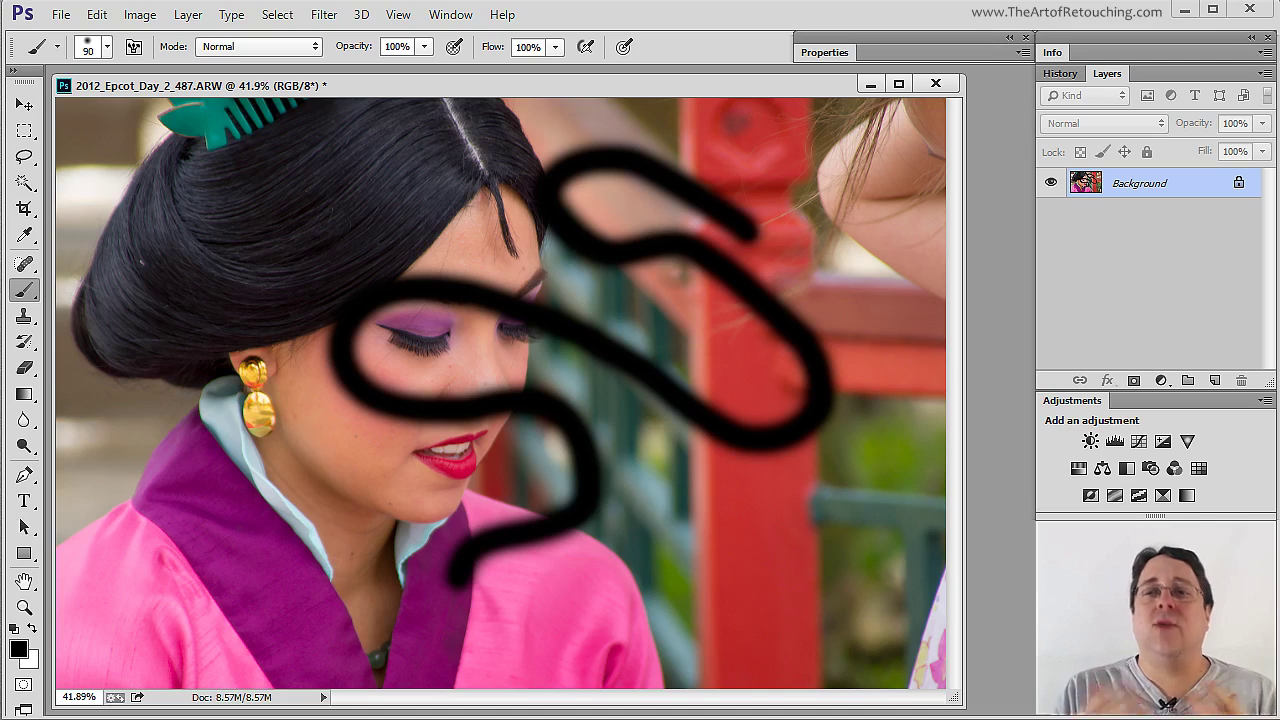
left_click(97, 14)
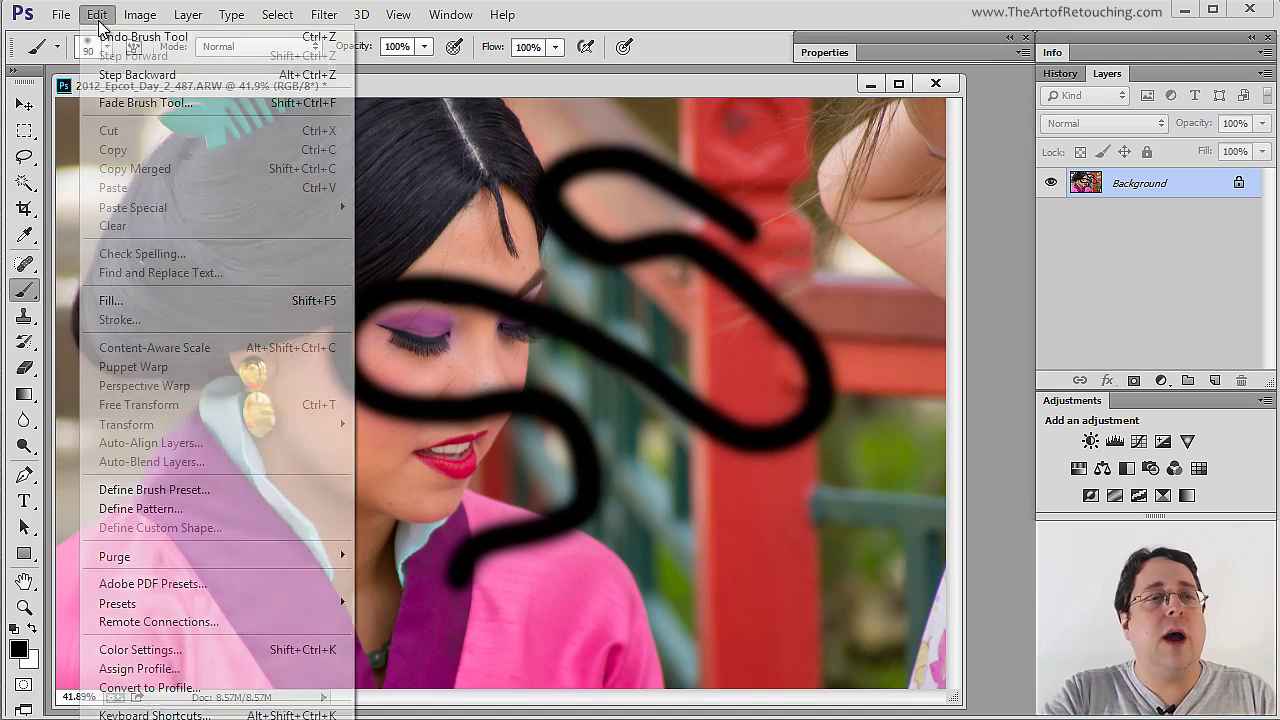
left_click(120, 38)
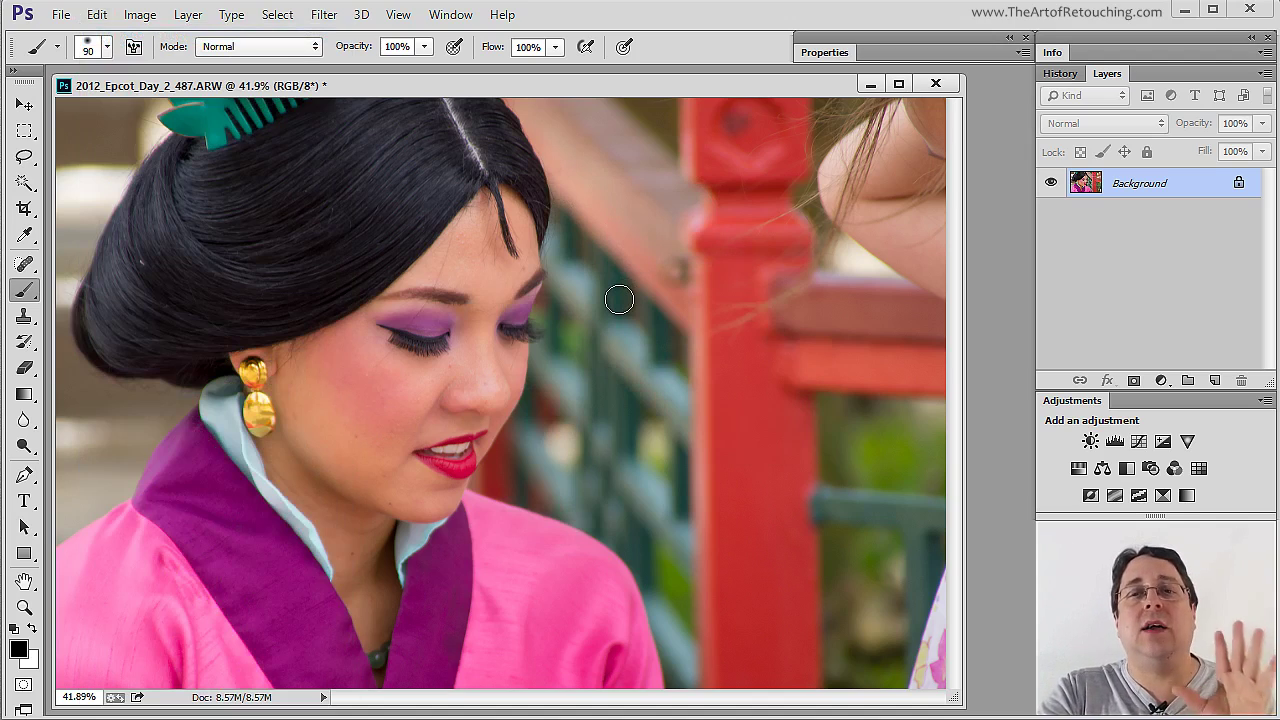
Add Layer 1, paint a black stroke over the hair and nose, and hide Background
left_click(1215, 381)
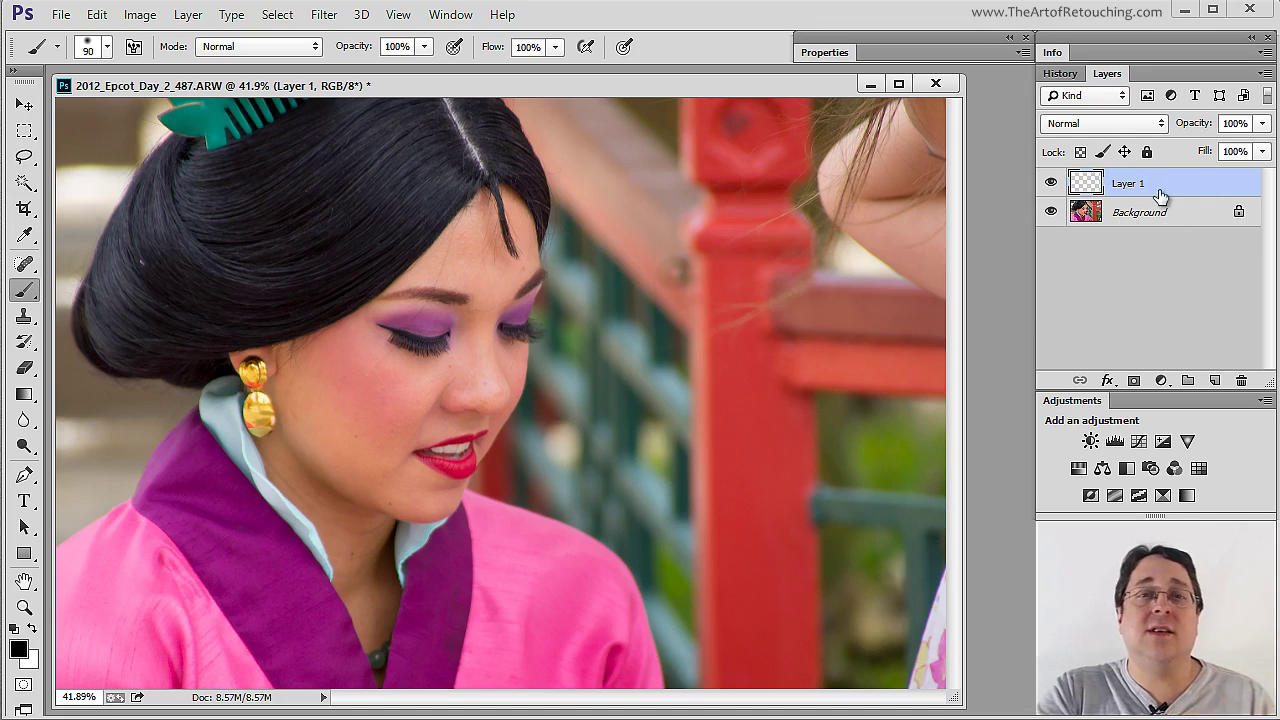
mouse_move(710, 205)
left_mouse_down()
mouse_move(644, 163)
mouse_move(635, 290)
left_mouse_up()
mouse_move(645, 350)
left_mouse_down()
mouse_move(601, 435)
mouse_move(280, 400)
mouse_move(671, 563)
mouse_move(690, 585)
left_mouse_up()
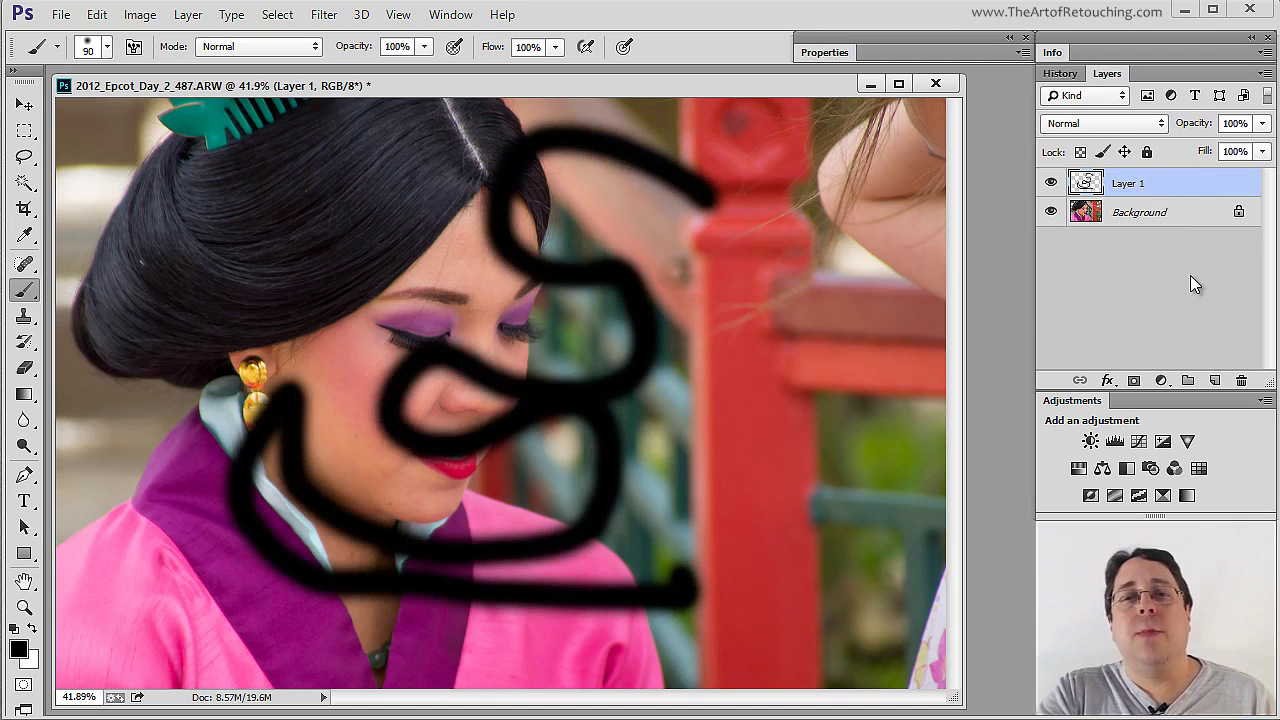
left_click(1051, 212)
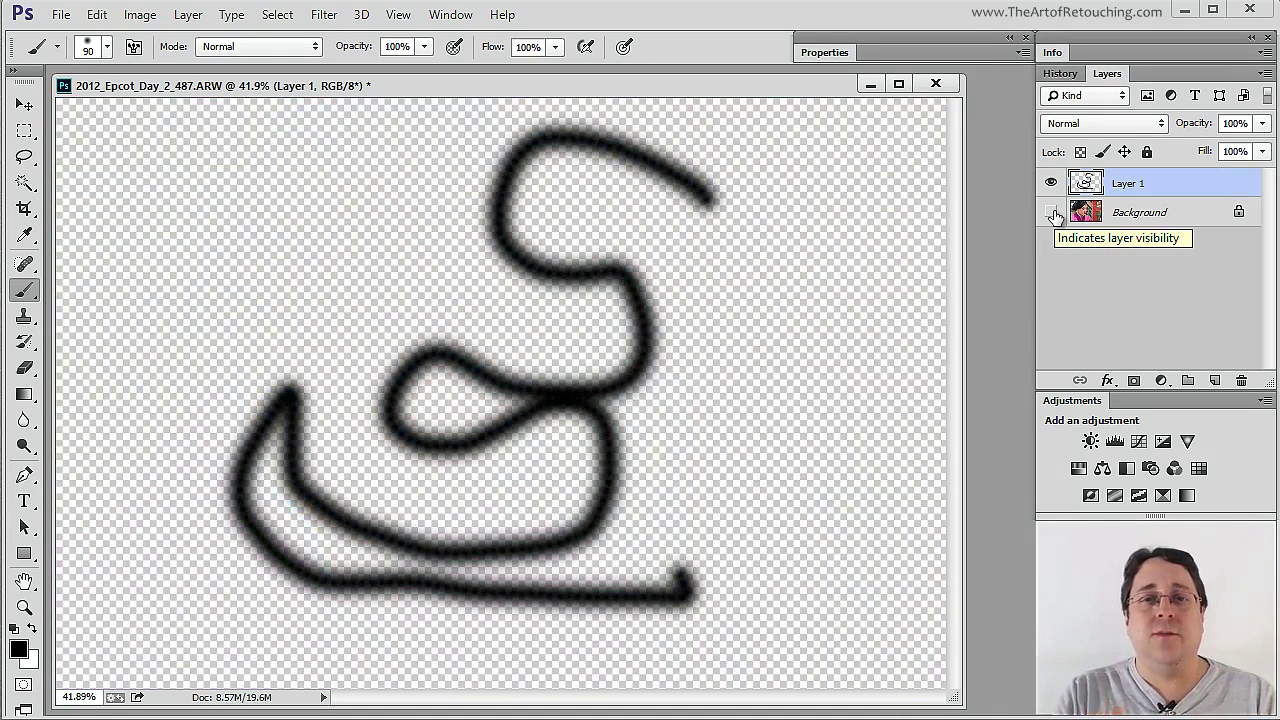
left_click(1051, 212)
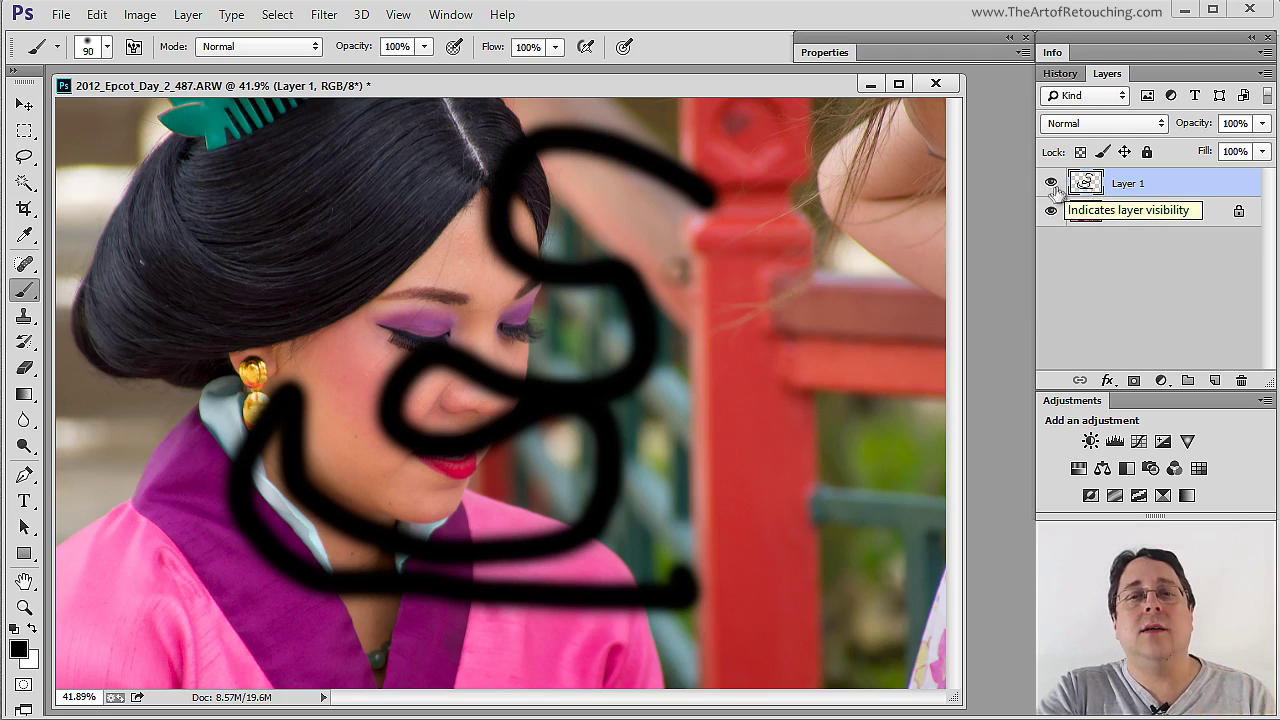
left_click(1050, 184)
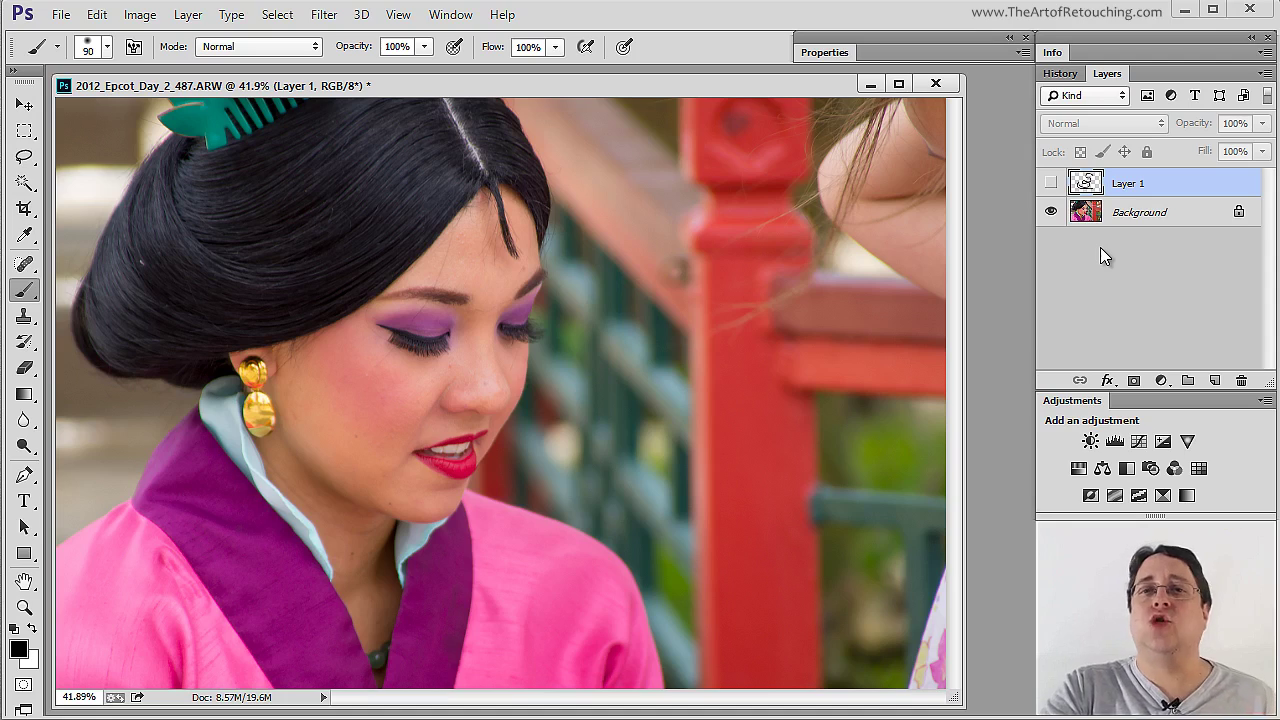
left_click(1050, 184)
left_click(1050, 211)
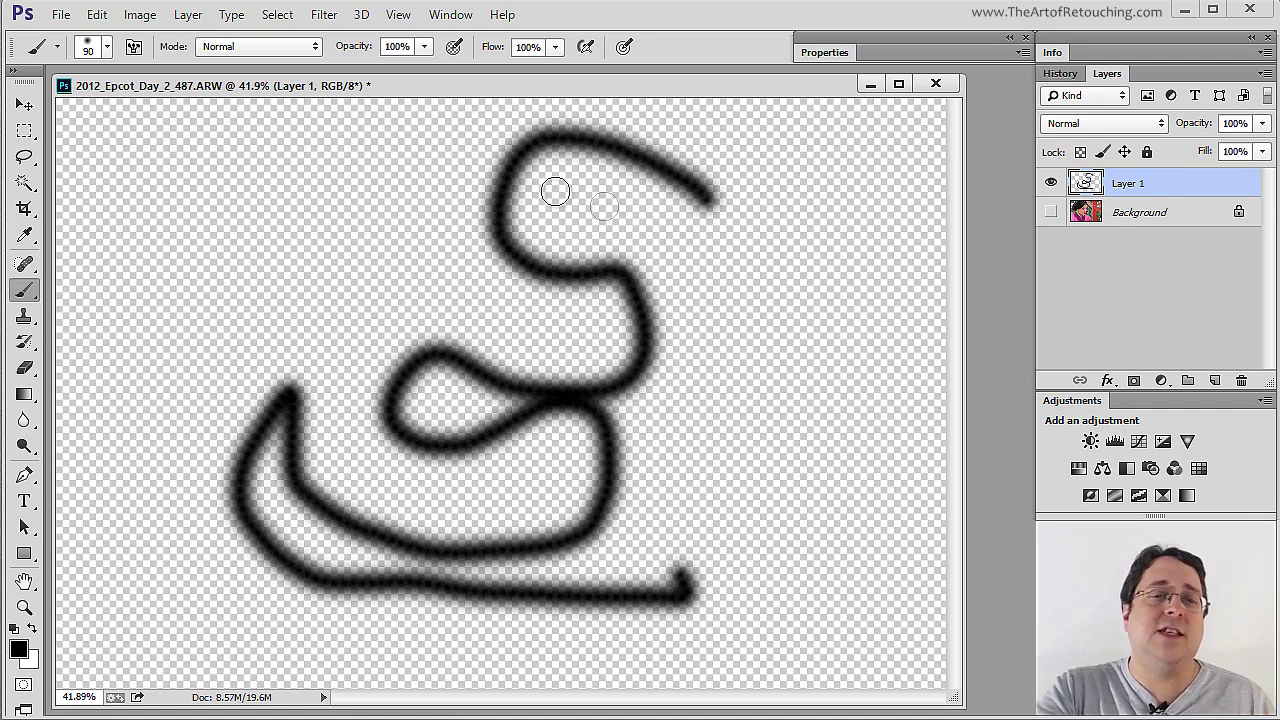
left_click(1050, 212)
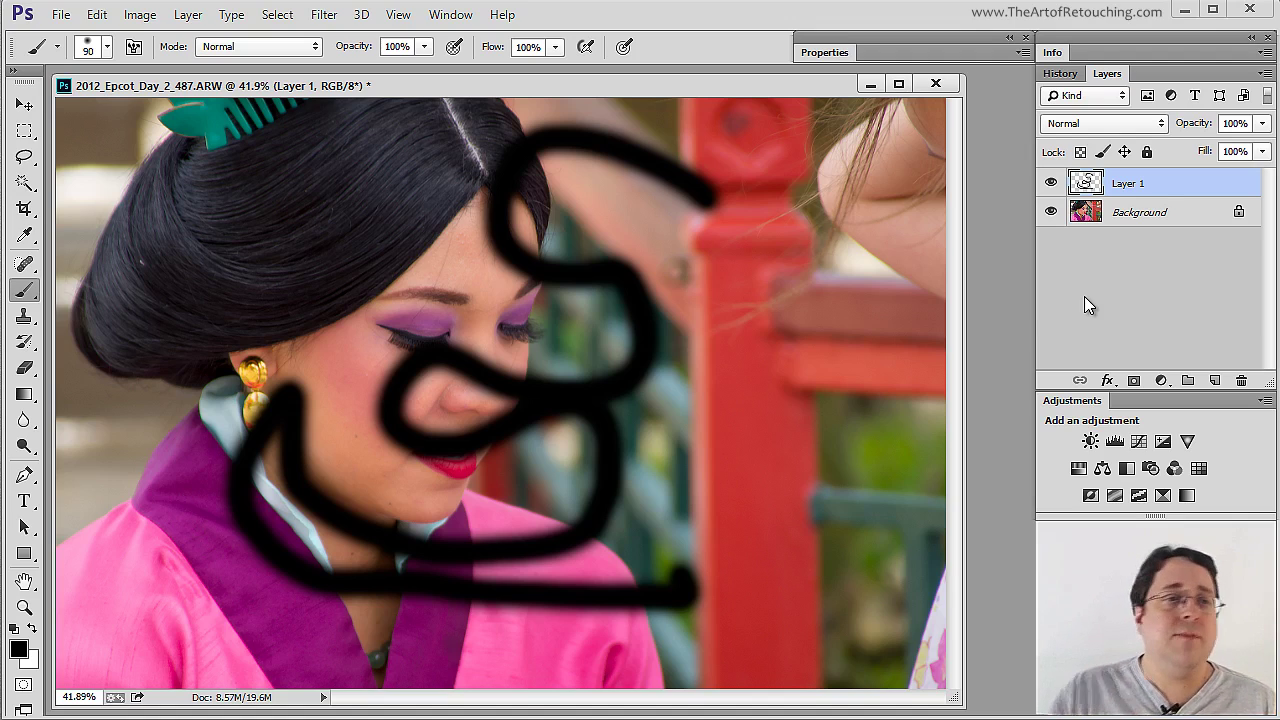
Shift the black scribble right, erase a diagonal line through it, then delete Layer 1
left_click(25, 105)
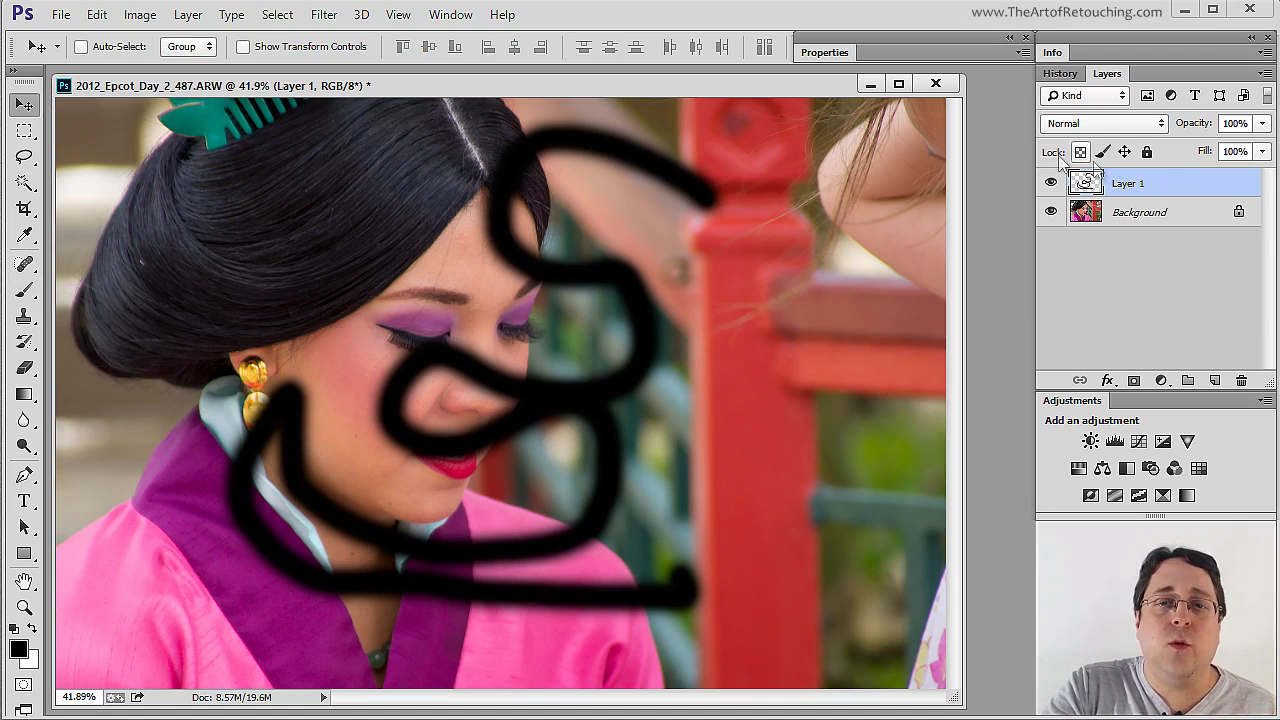
mouse_move(410, 312)
left_mouse_down()
mouse_move(590, 350)
mouse_move(714, 420)
mouse_move(737, 380)
mouse_move(280, 378)
mouse_move(723, 449)
mouse_move(686, 491)
mouse_move(663, 457)
mouse_move(672, 462)
left_mouse_up()
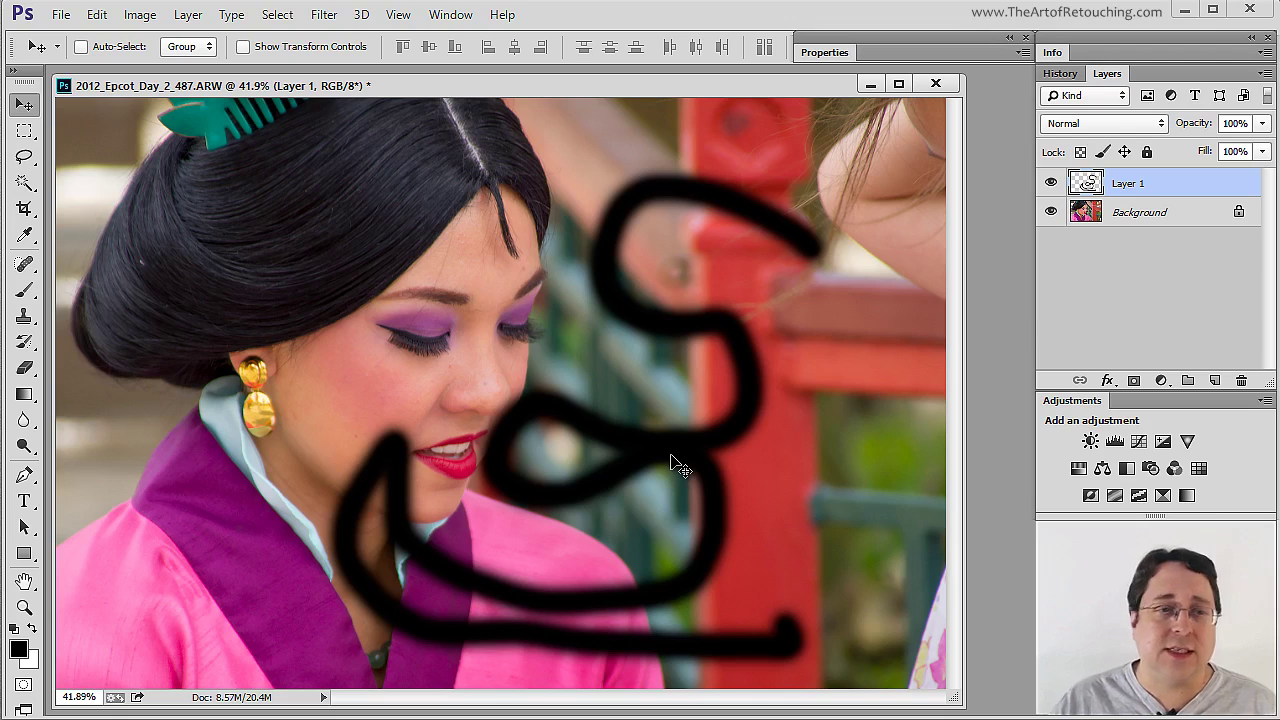
left_click(26, 368)
left_click_drag(720, 178, 538, 680)
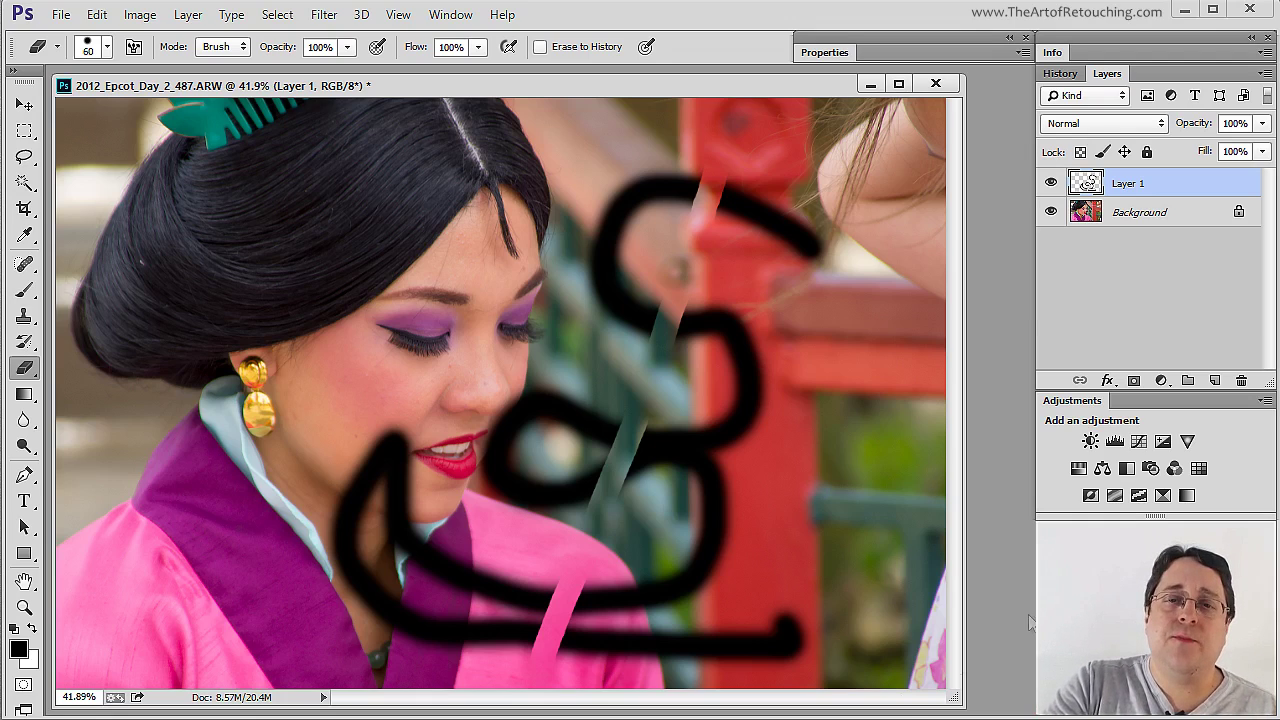
mouse_move(1208, 186)
left_mouse_down()
mouse_move(1210, 310)
mouse_move(1246, 382)
left_mouse_up()
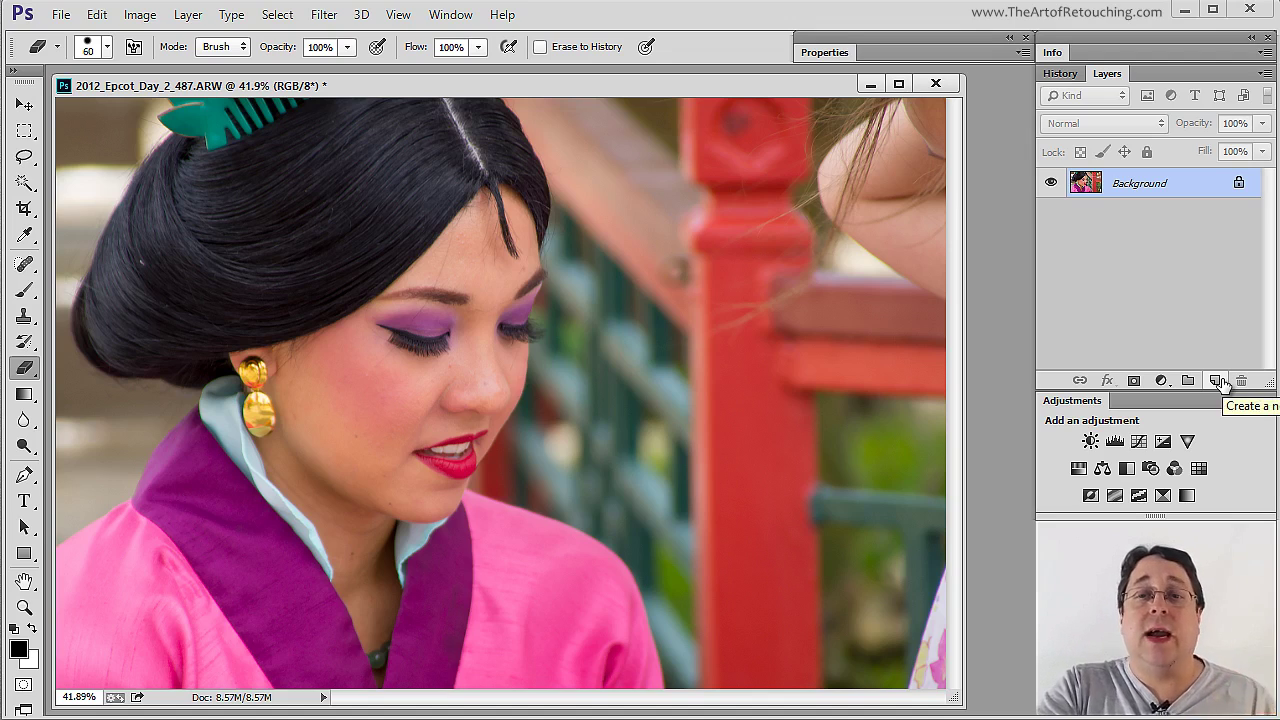
Add a new empty layer above Background and rename it 'Red'
left_click(1218, 382)
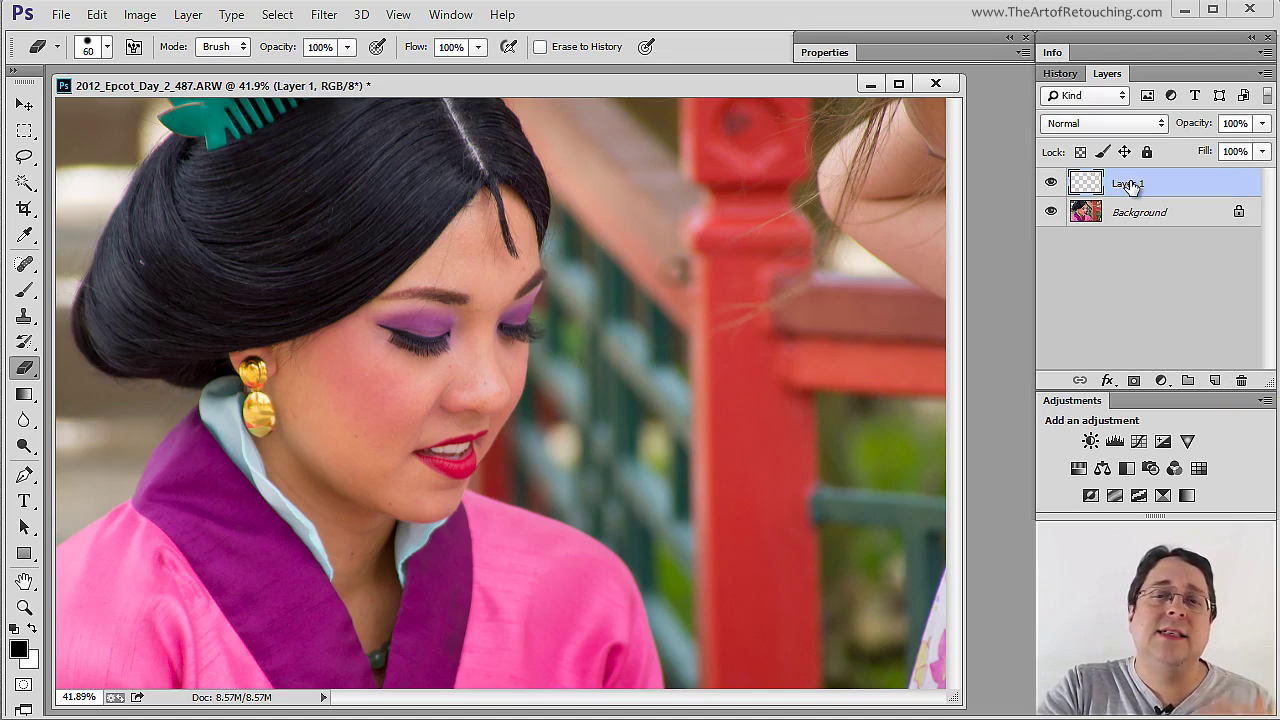
double_click(1128, 184)
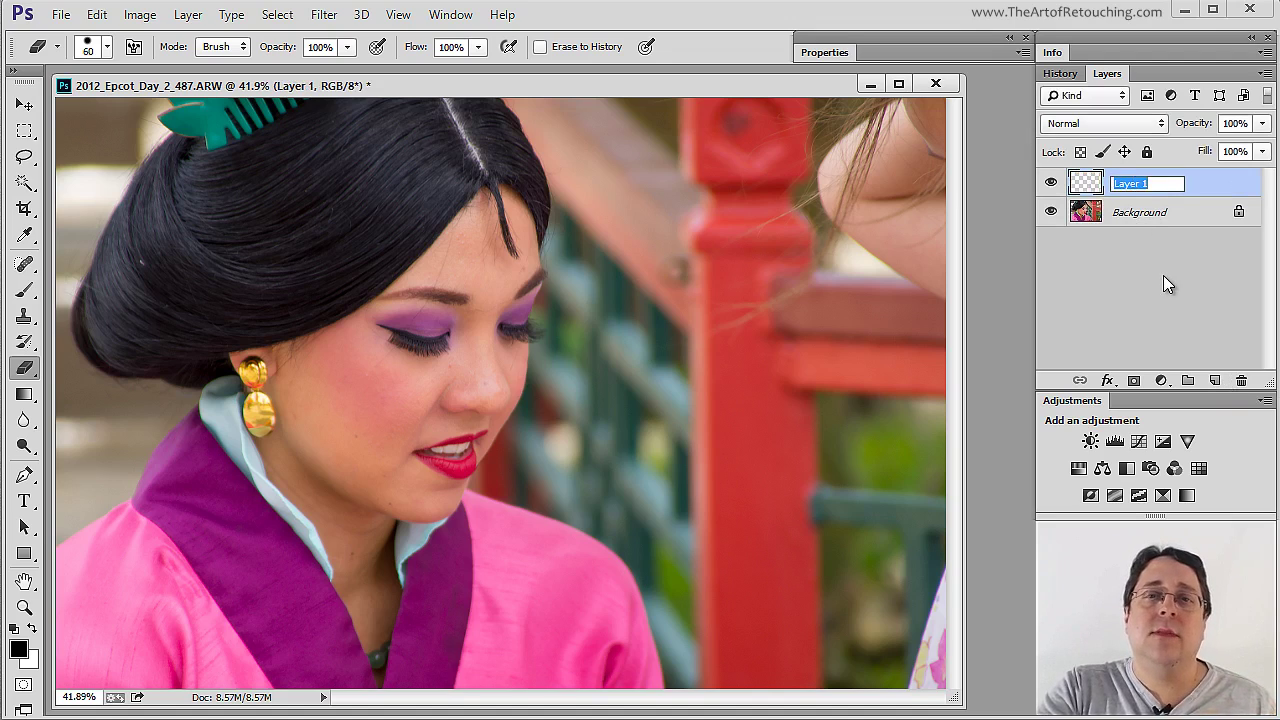
left_click(1163, 275)
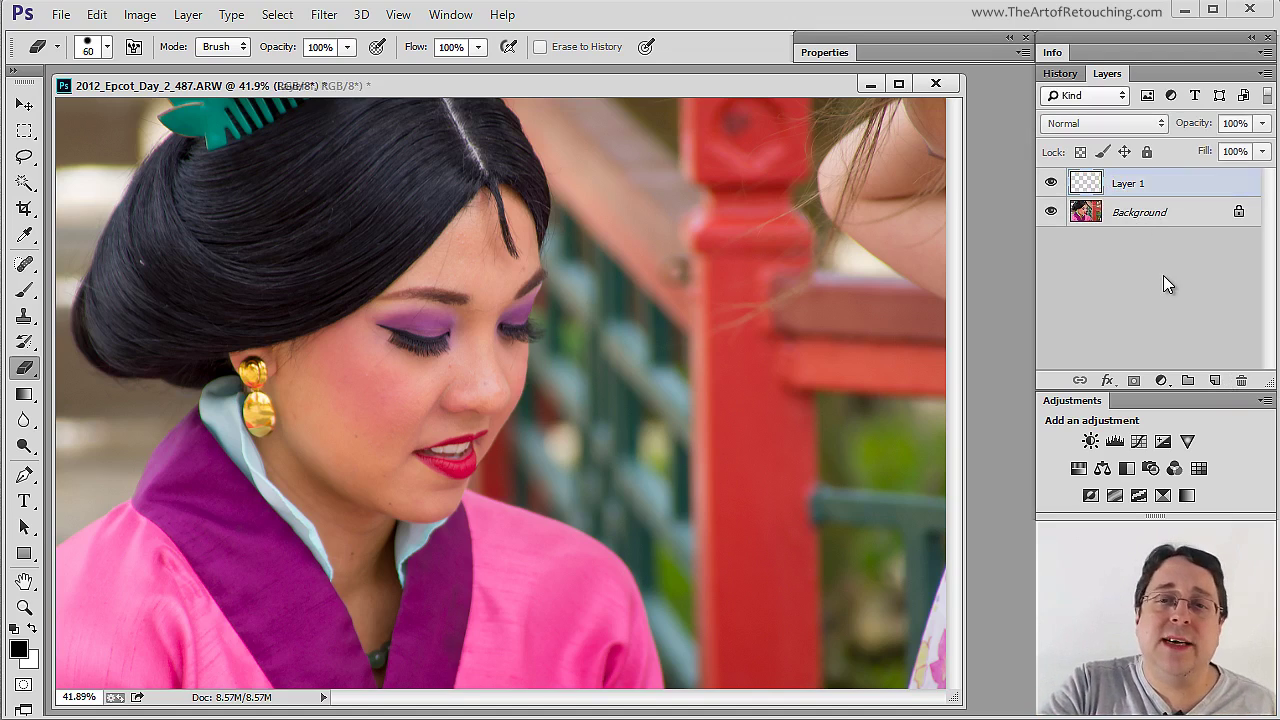
left_click(1127, 187)
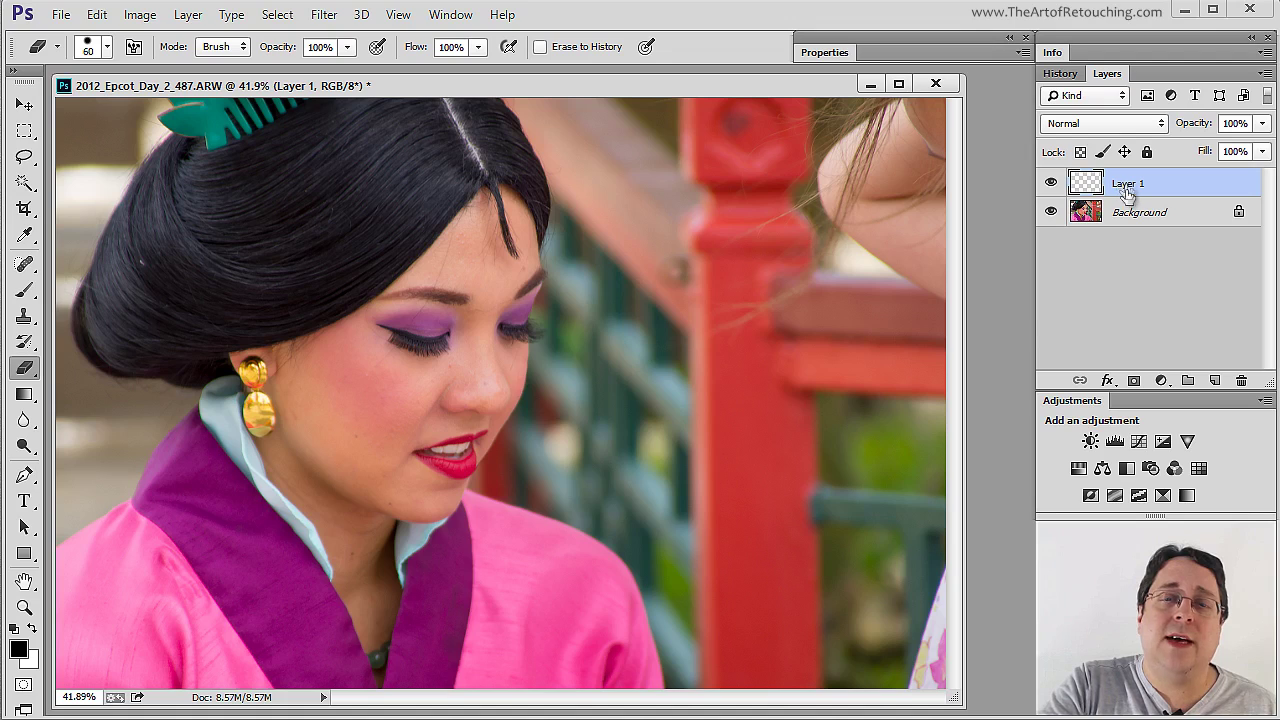
double_click(1133, 180)
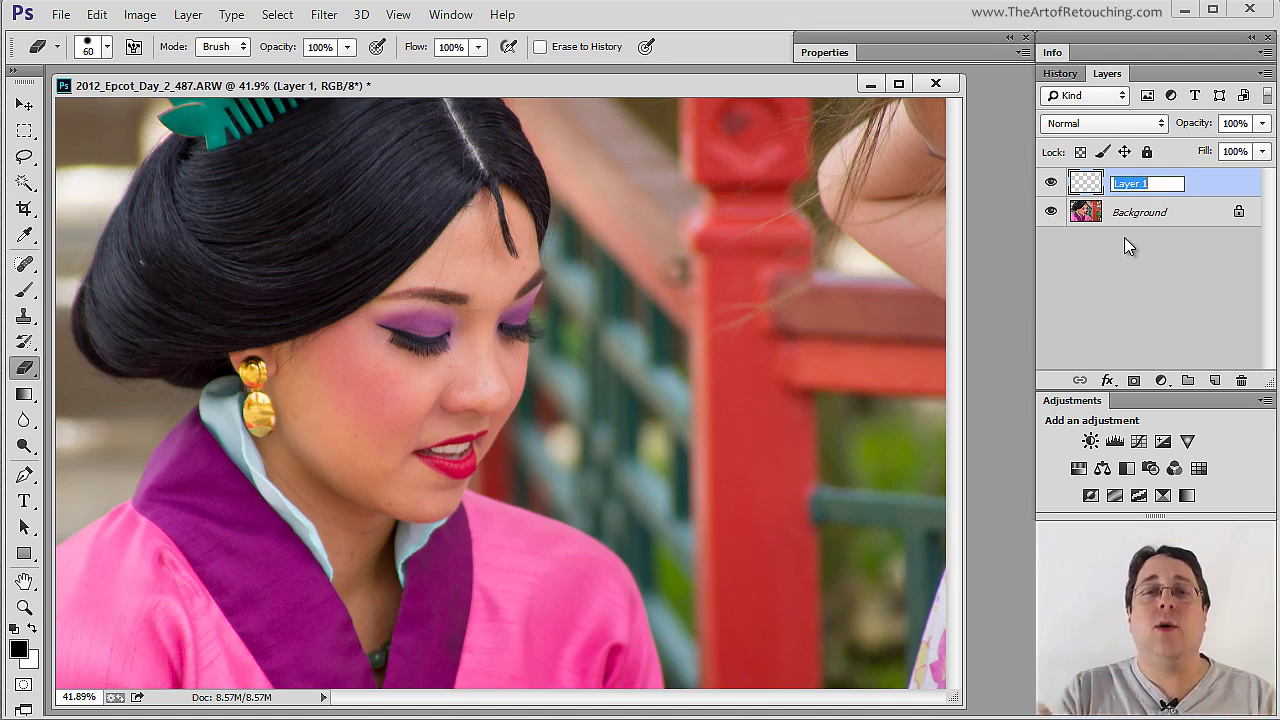
type("Red")
key("Return")
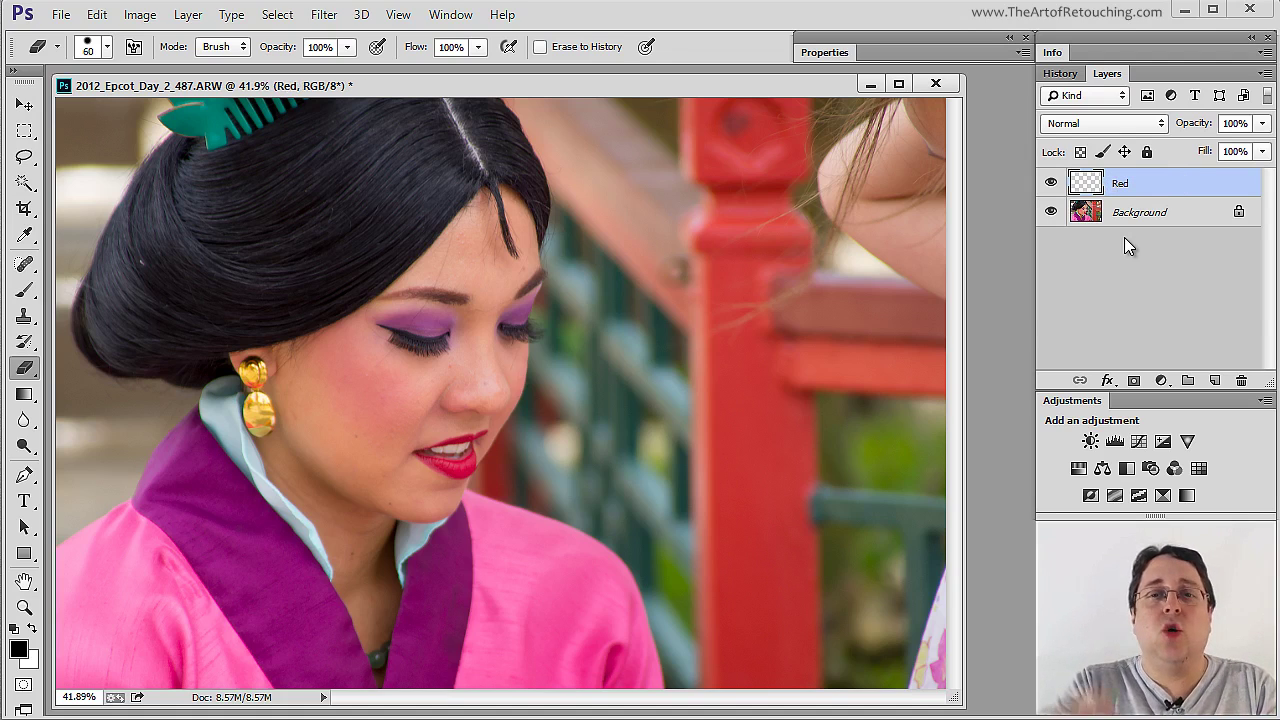
Set the foreground colour to ff0000, paint a red S-shaped stroke on the face, and add a new layer
left_click(18, 649)
type("ff0000")
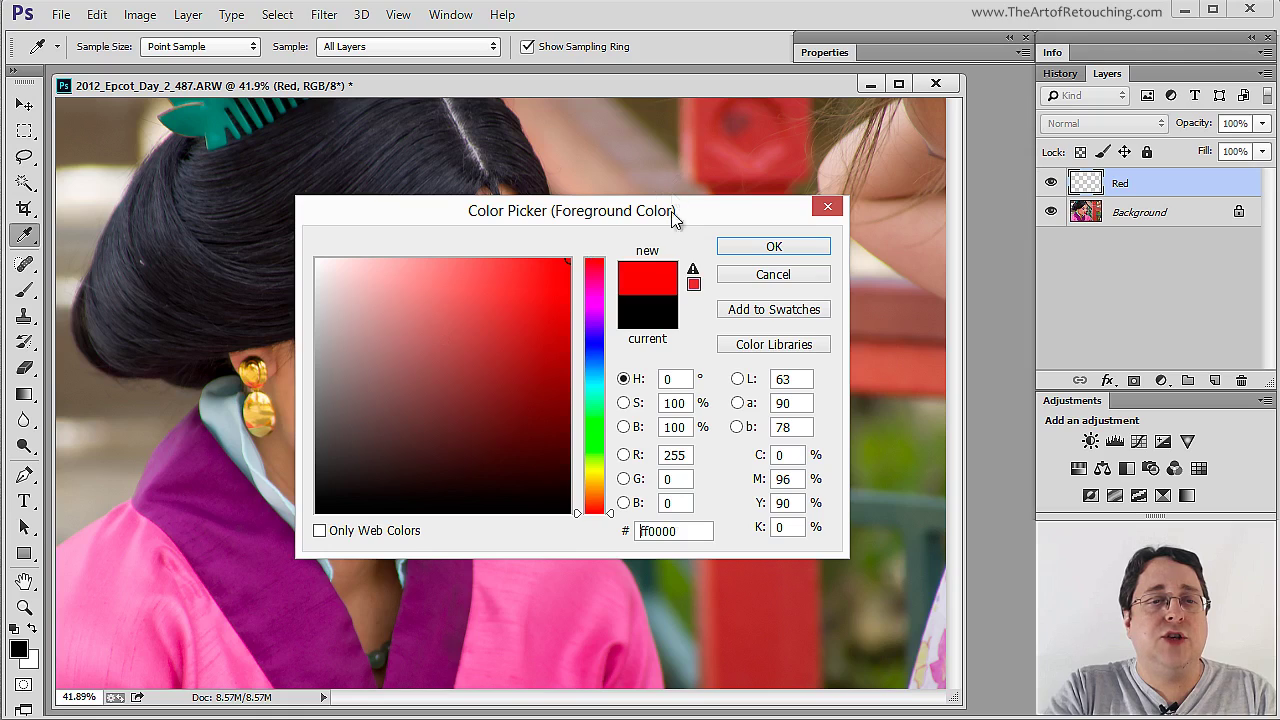
left_click(762, 247)
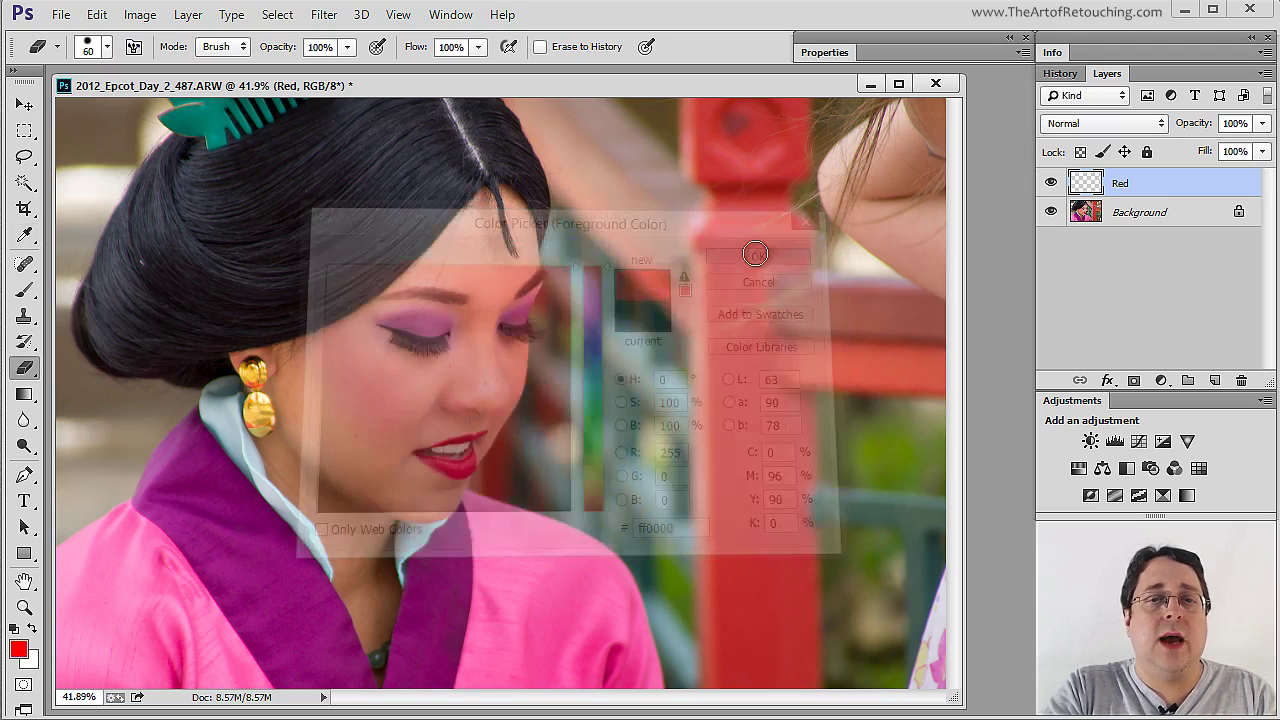
left_click(27, 293)
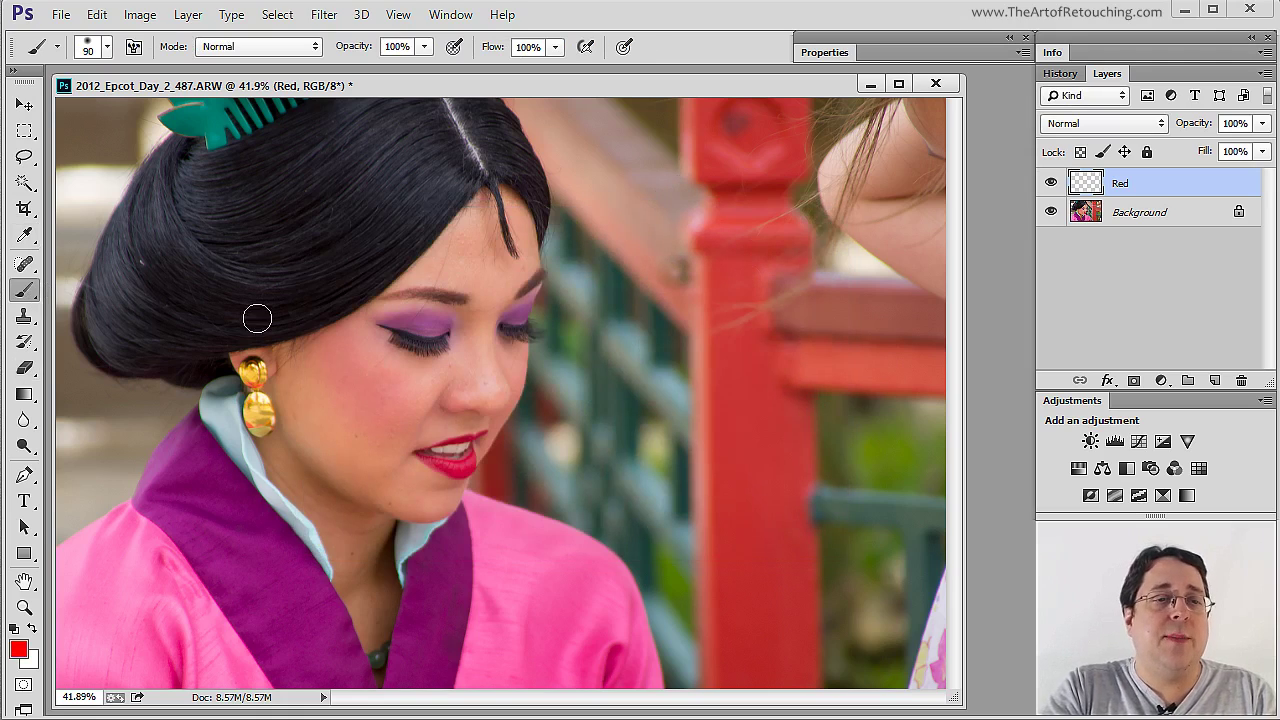
mouse_move(688, 245)
left_mouse_down()
mouse_move(331, 234)
mouse_move(477, 325)
mouse_move(467, 448)
mouse_move(288, 546)
mouse_move(655, 589)
mouse_move(435, 616)
mouse_move(625, 662)
left_mouse_up()
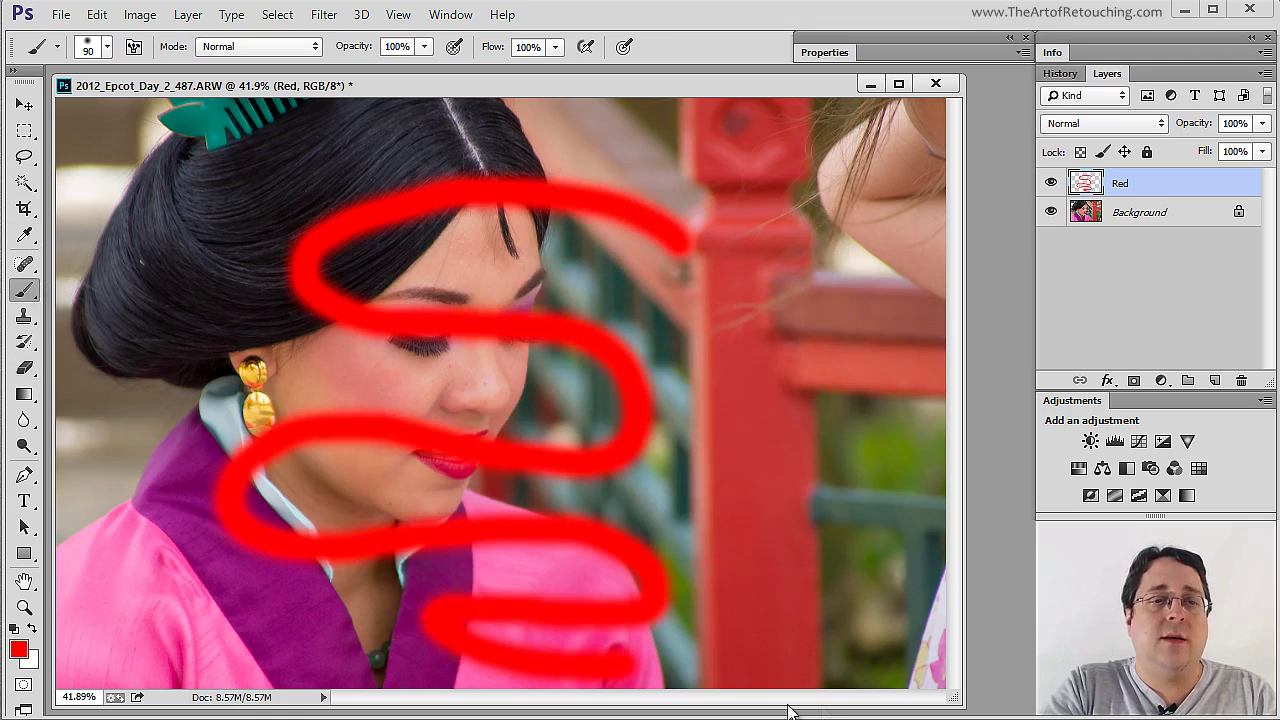
left_click(1214, 380)
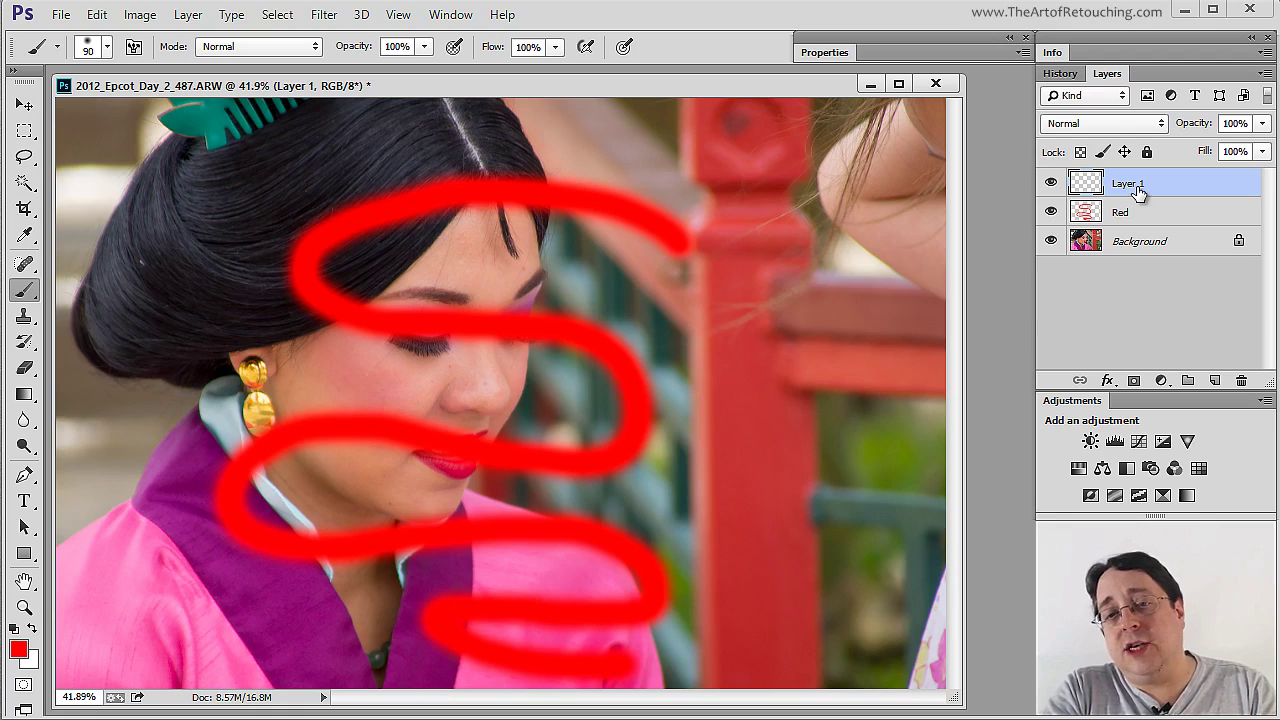
Rename the new layer to 'Blue'
double_click(1138, 184)
type("Blue")
key("Return")
Set the foreground colour to blue, paint a large looping blue stroke, and hide Background
left_click(18, 650)
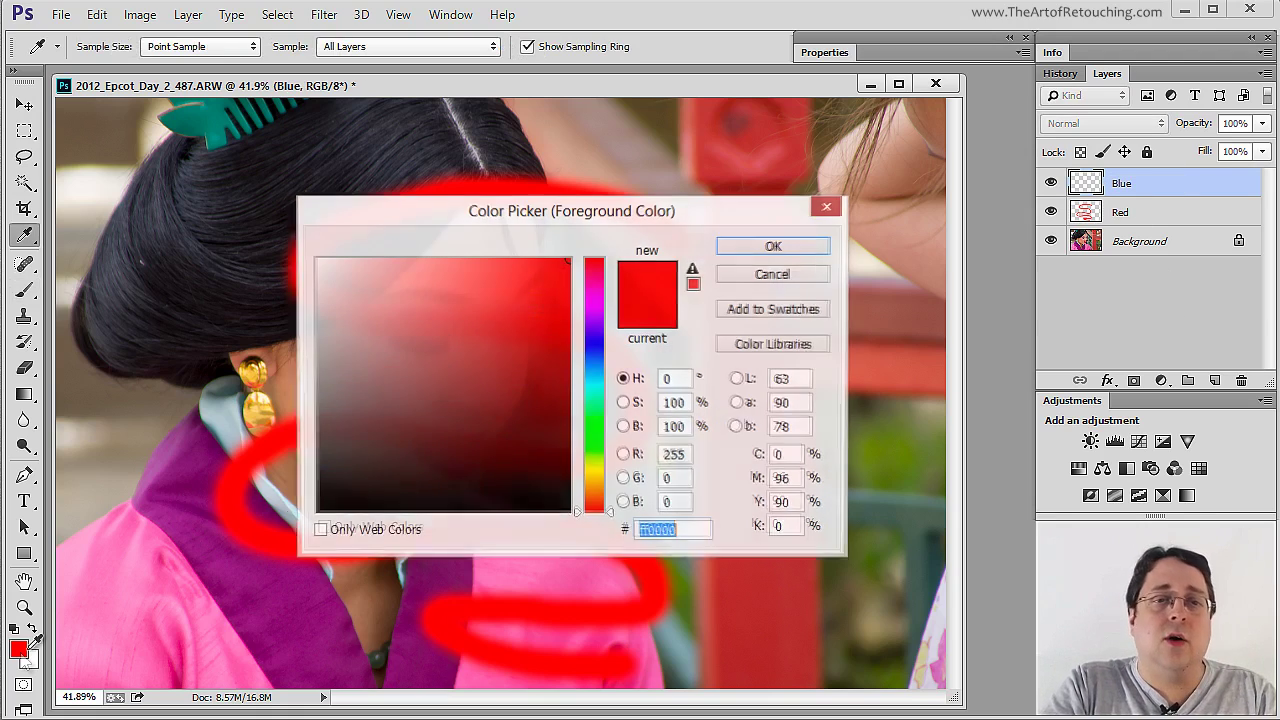
left_click(594, 342)
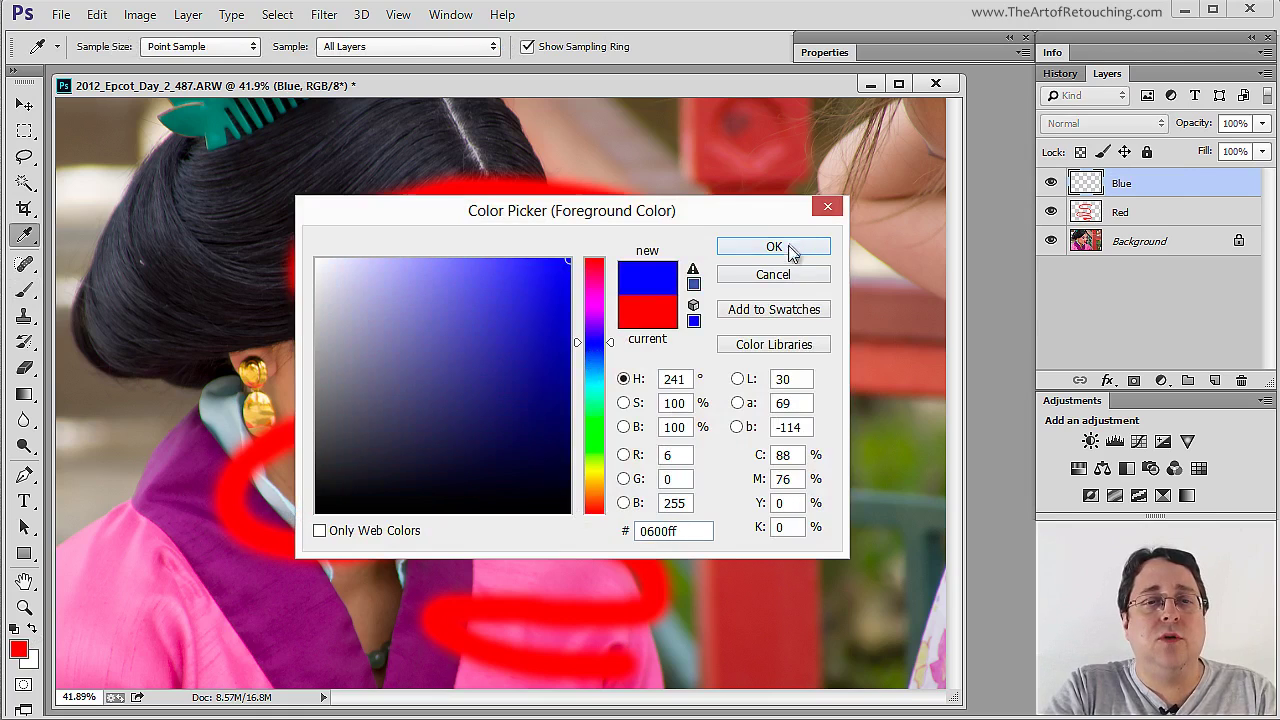
left_click(770, 247)
key("b")
left_click_drag(322, 158, 316, 432)
mouse_move(344, 520)
left_mouse_down()
mouse_move(469, 420)
mouse_move(511, 177)
mouse_move(569, 680)
mouse_move(656, 327)
mouse_move(761, 373)
mouse_move(848, 498)
left_mouse_up()
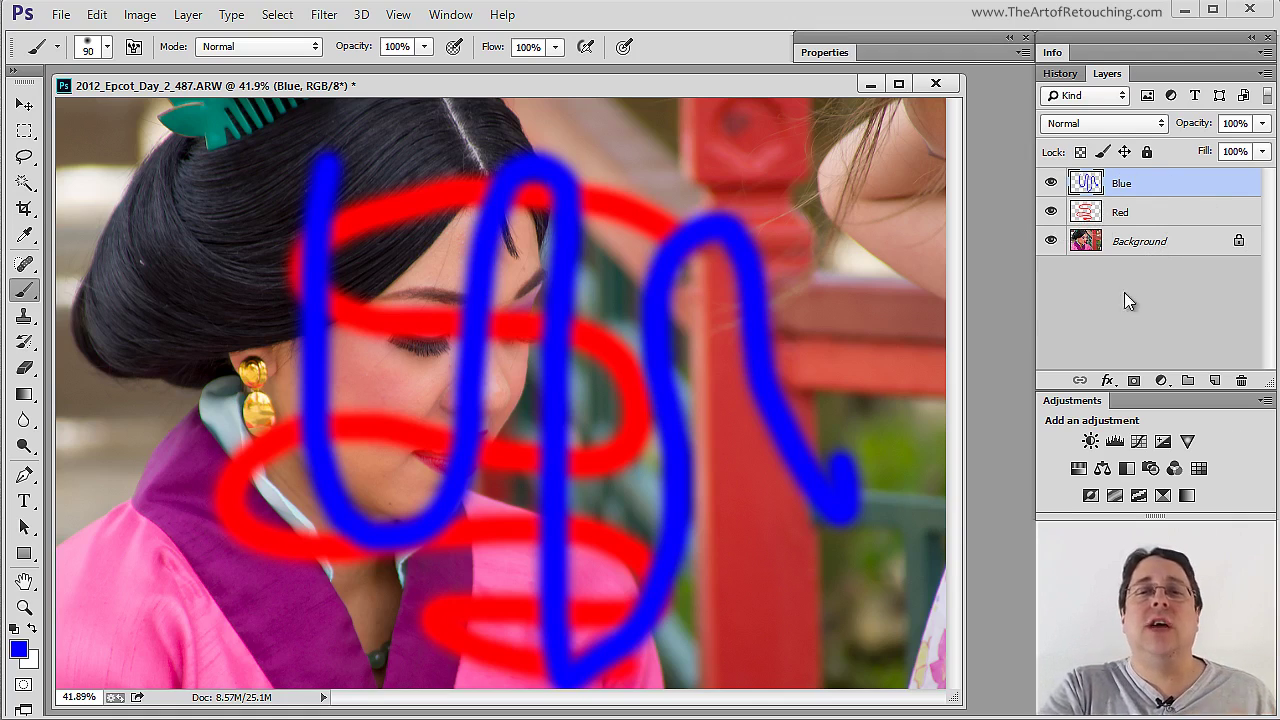
left_click(1050, 243)
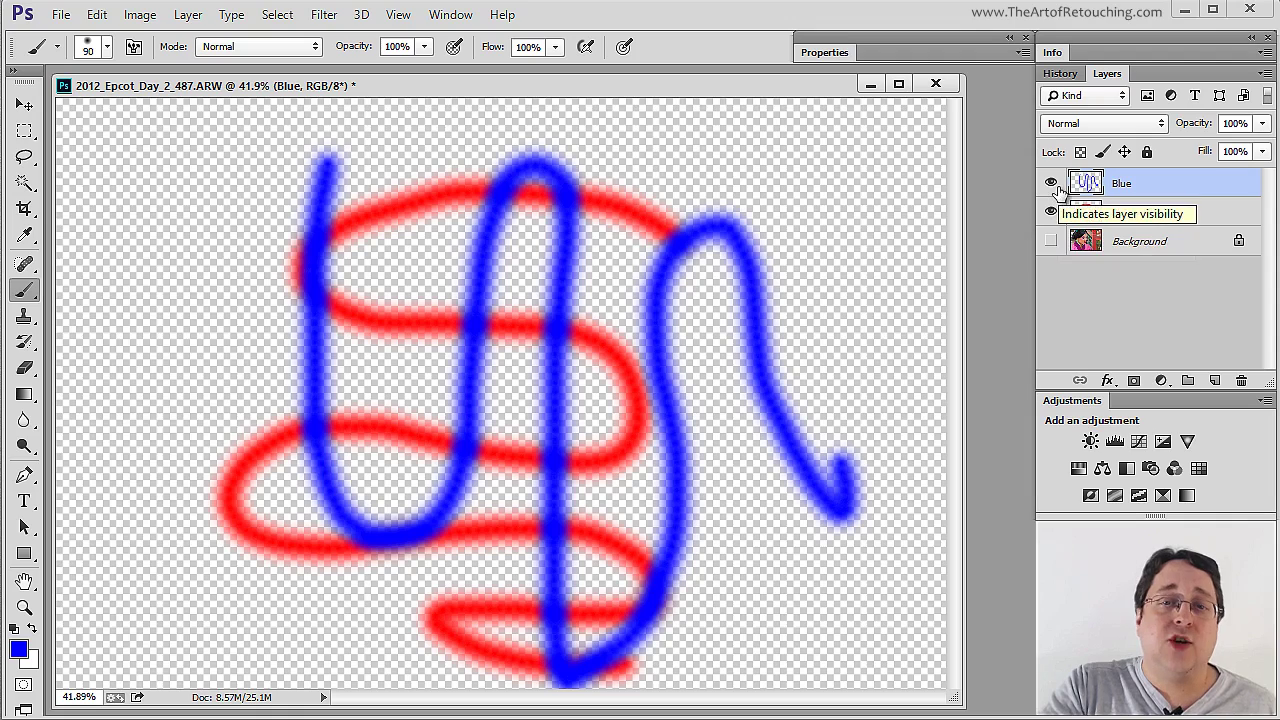
Toggle visibility of the Blue, Red and Background layers, then delete the Blue layer
left_click(1051, 212, "alt")
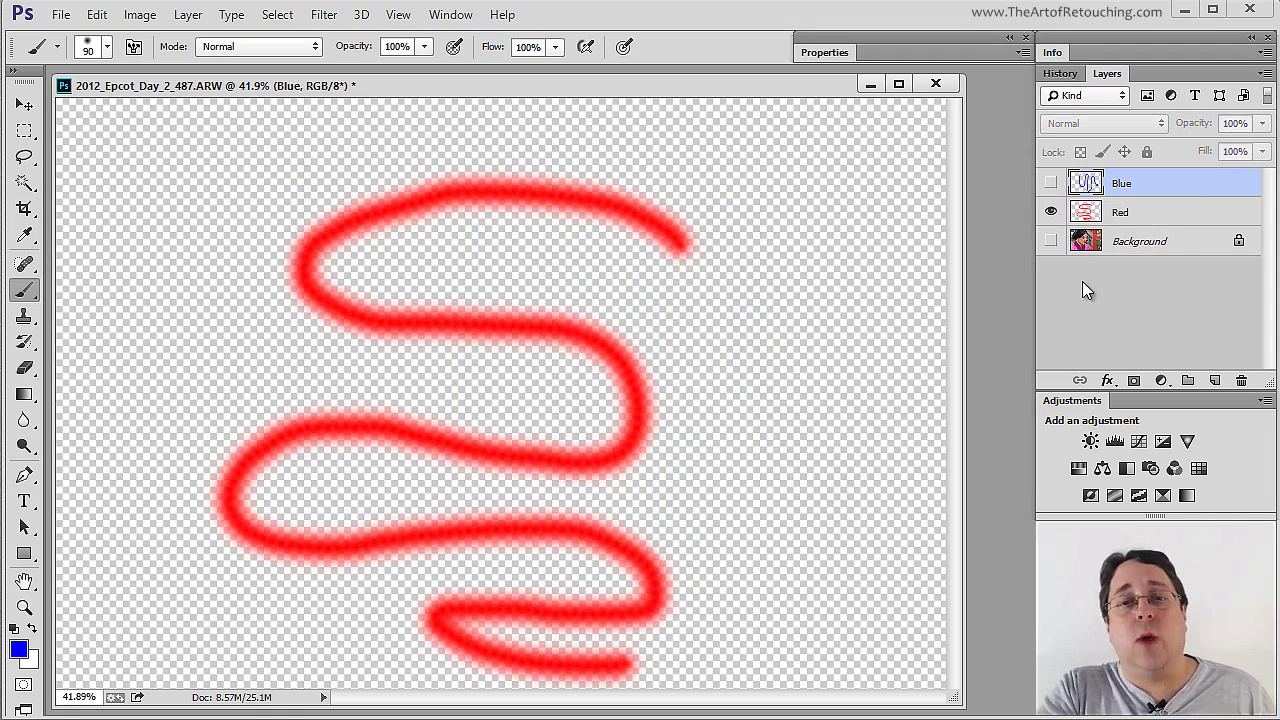
left_click(1051, 212, "alt")
left_click(1051, 213)
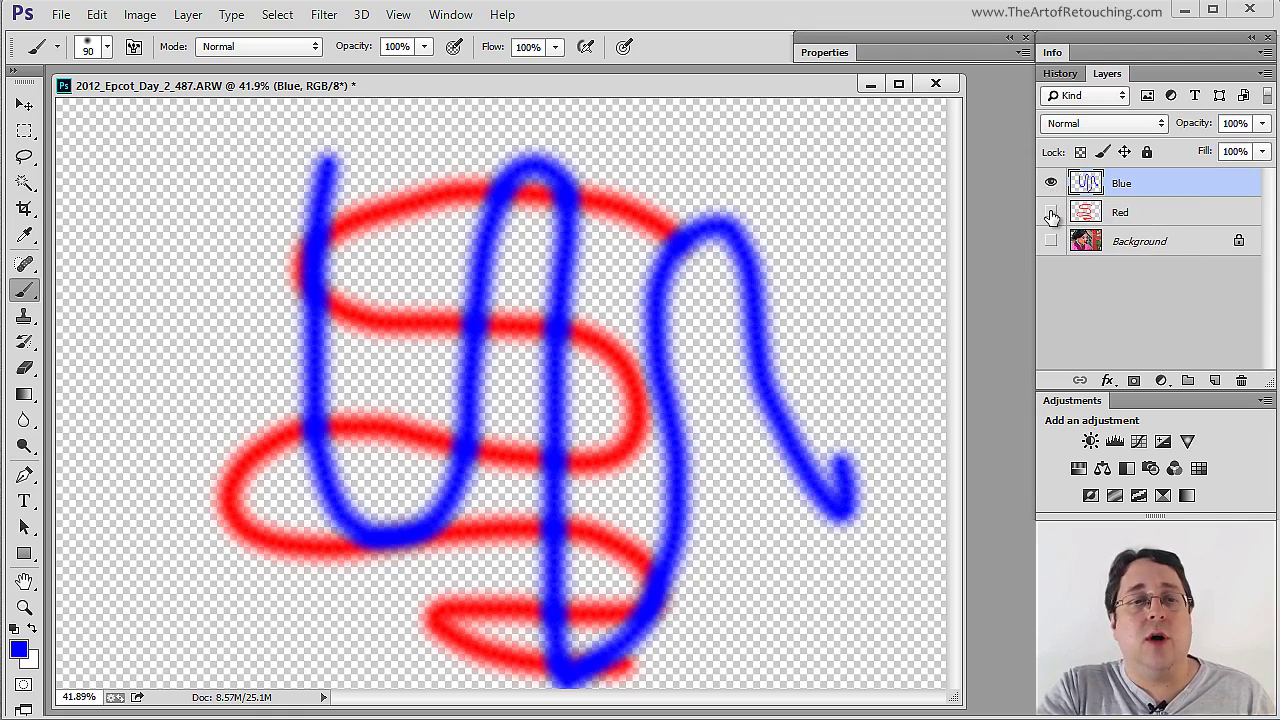
left_click(1051, 241)
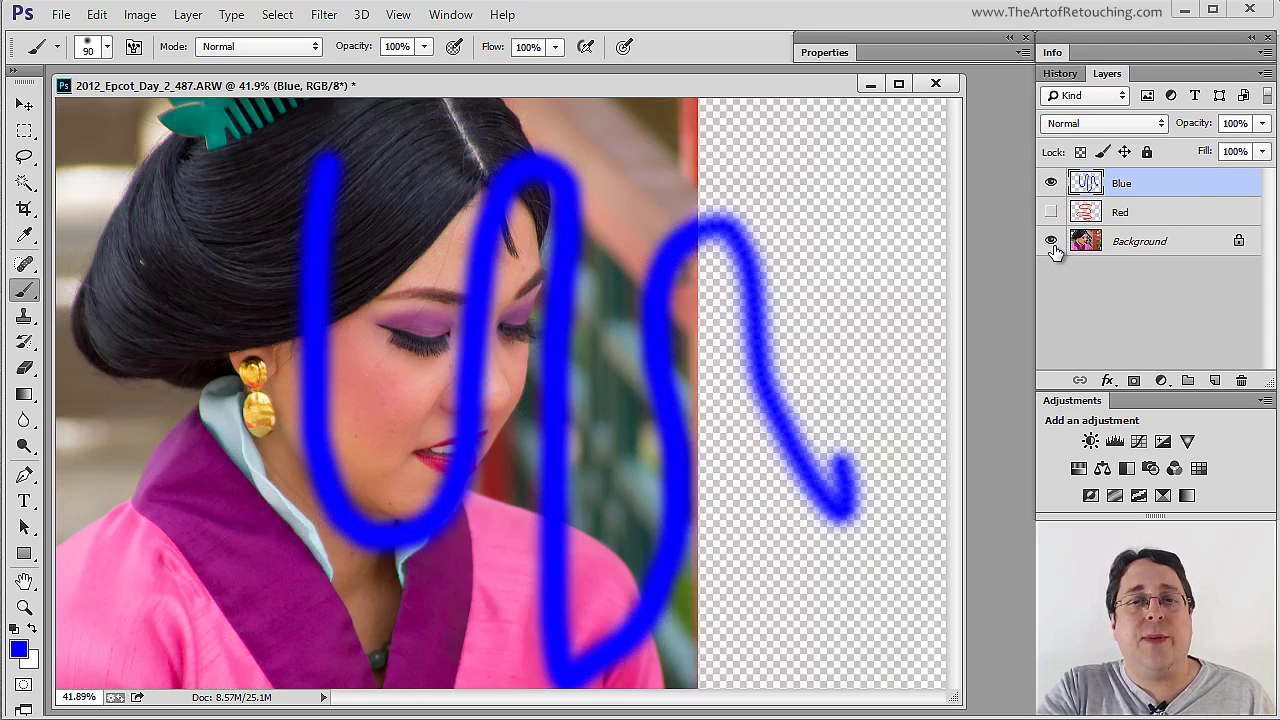
left_click(1051, 212)
left_click(1051, 183)
left_click(1051, 212)
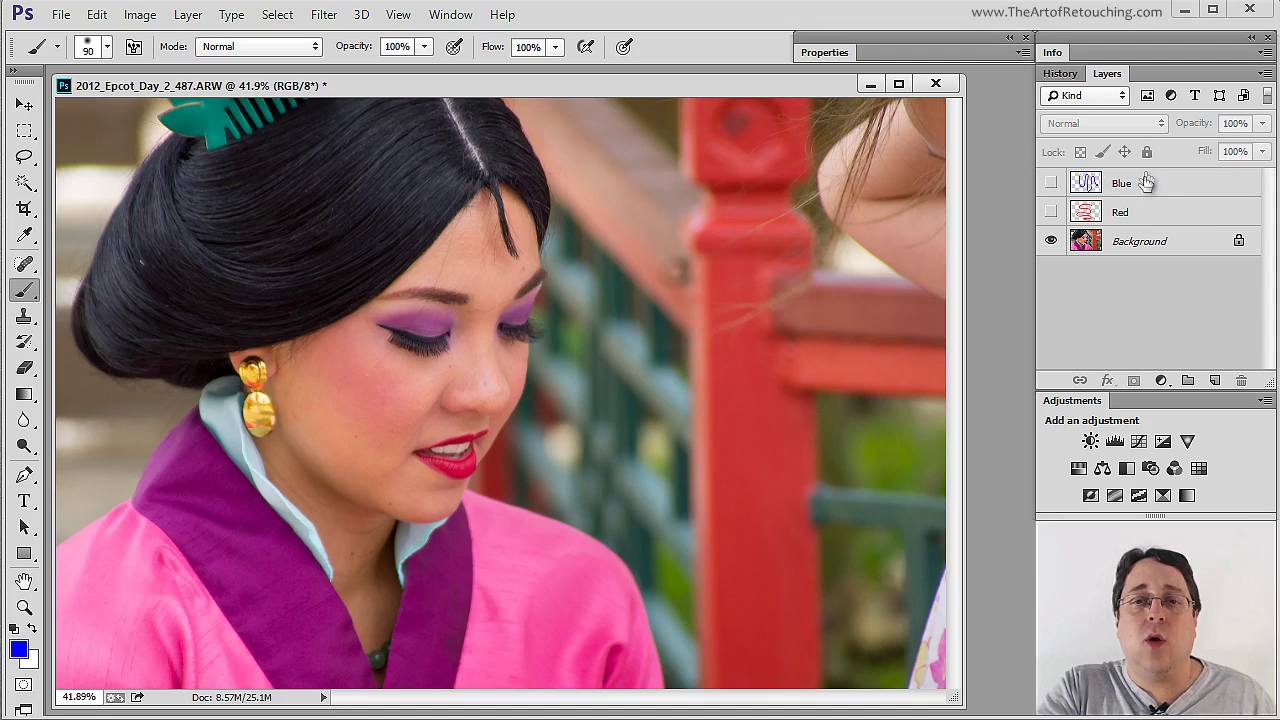
left_click_drag(1137, 183, 1241, 381)
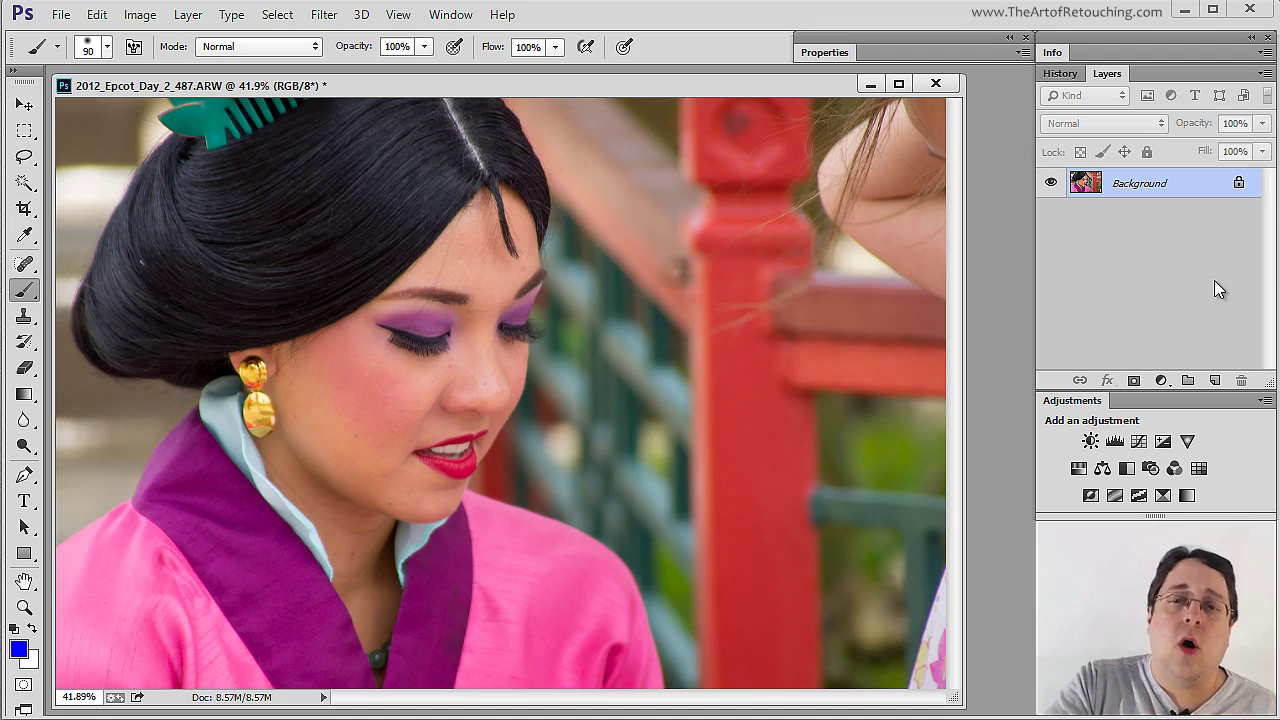
Add a layer named 'Name' above Background and paint a blue S-shaped stroke over hair and face
left_click(1215, 381)
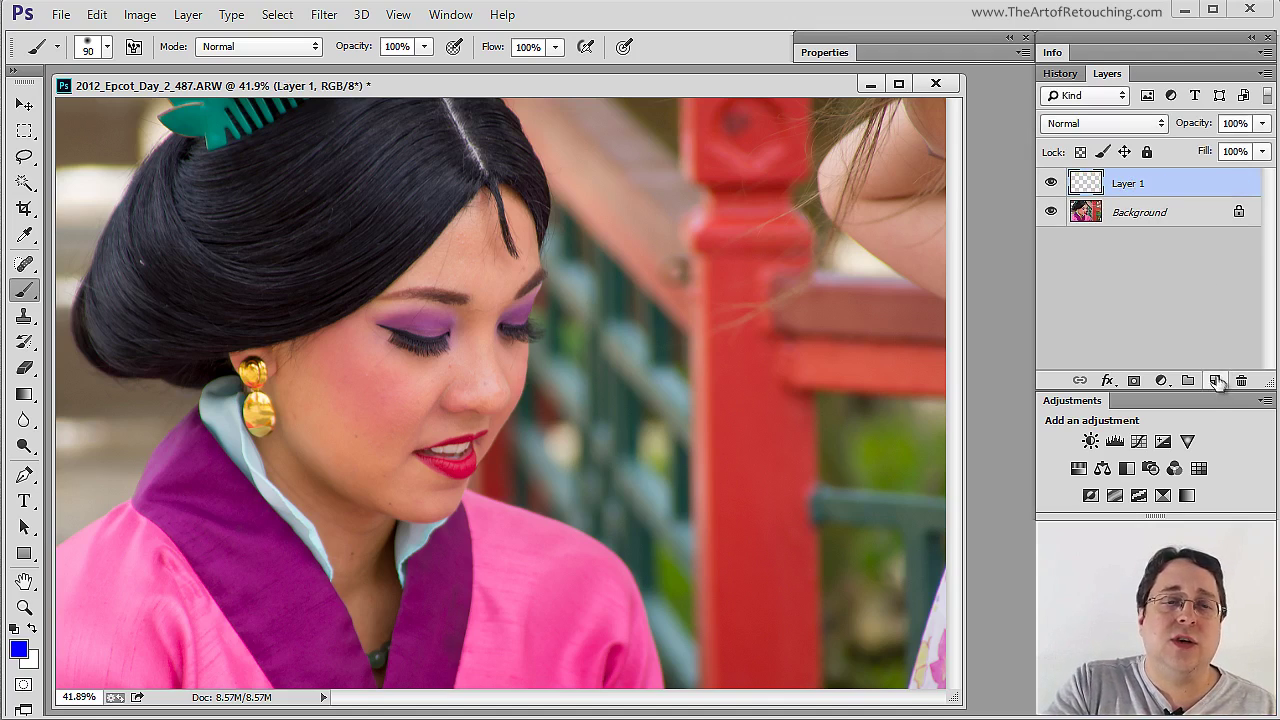
double_click(1132, 184)
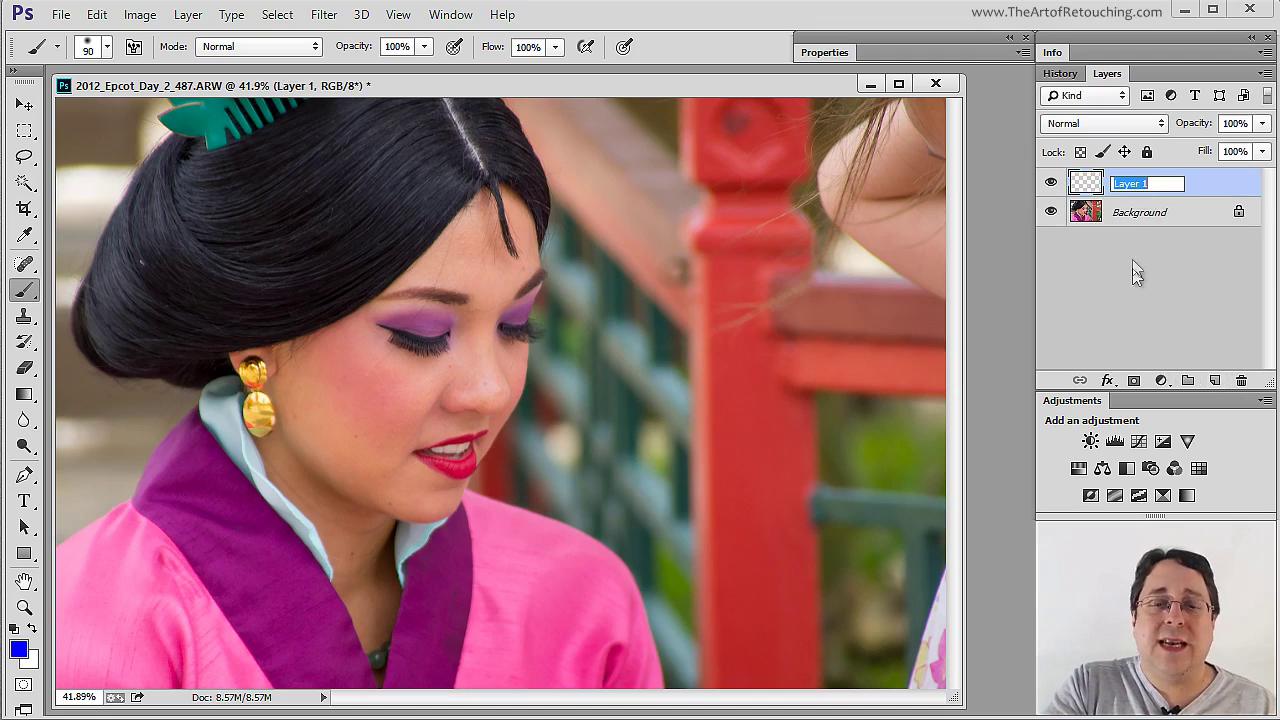
type("Name")
key("Return")
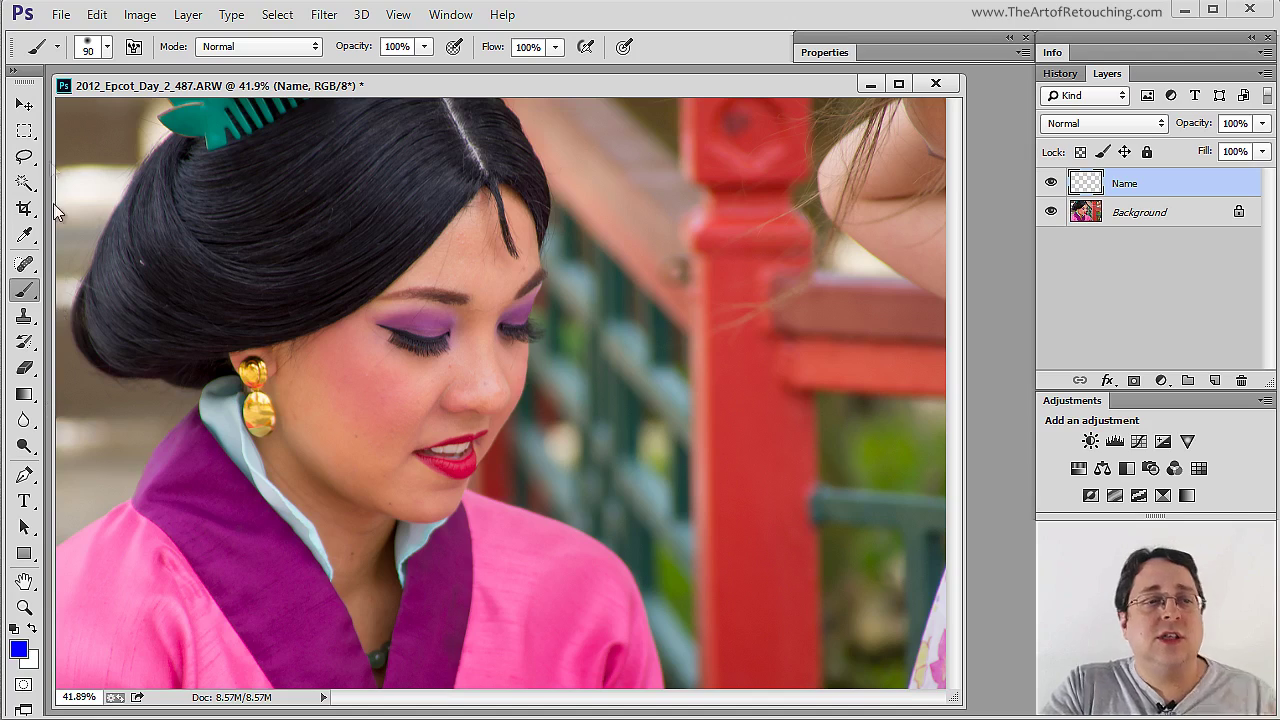
mouse_move(672, 262)
left_mouse_down()
mouse_move(344, 247)
mouse_move(568, 322)
mouse_move(353, 460)
mouse_move(563, 552)
mouse_move(598, 585)
left_mouse_up()
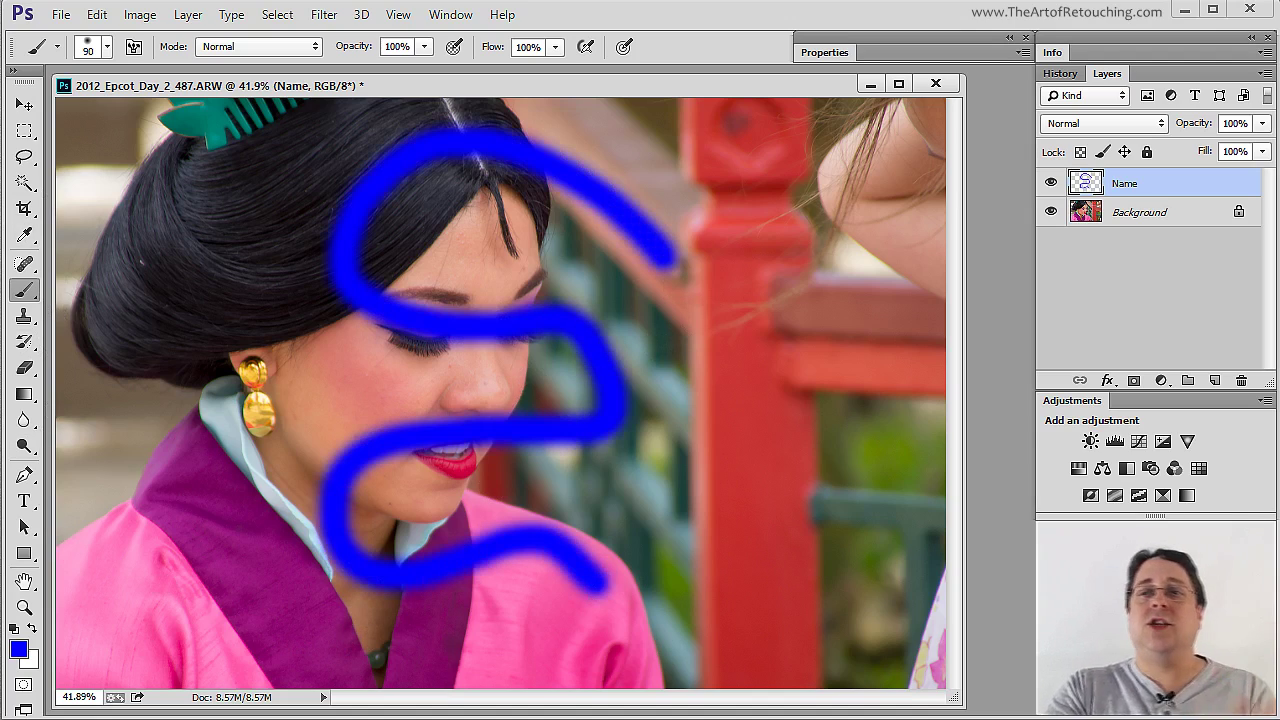